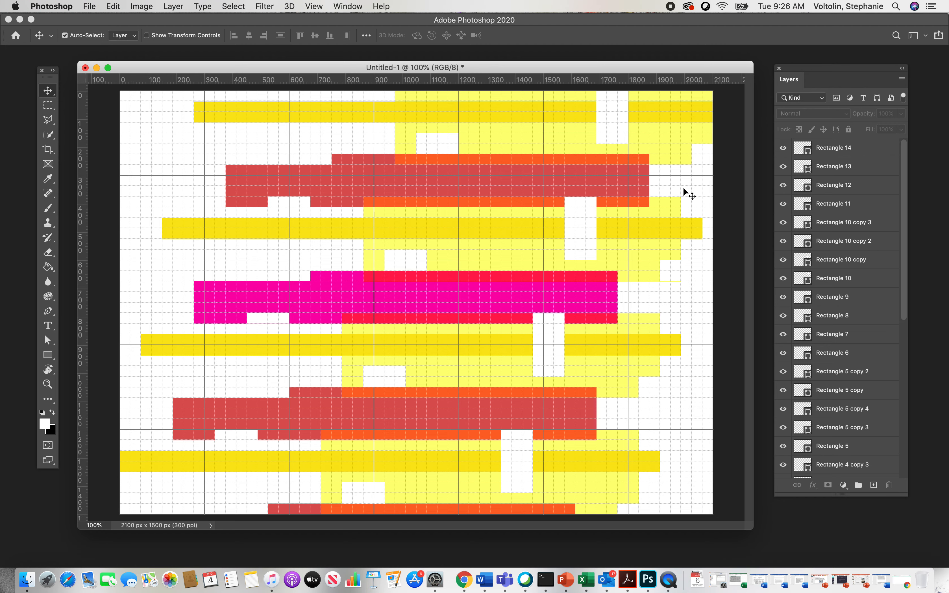
Examine the small white rectangles in the pattern by selecting the Rectangle 10, Rectangle 11 and Rectangle 12 layers one after another.
left_click(608, 116)
left_click(614, 123)
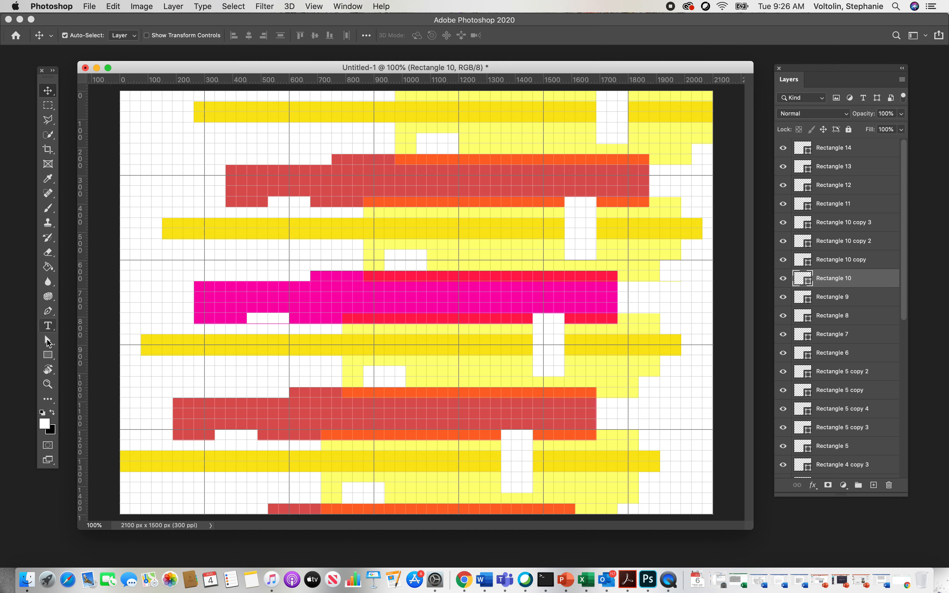
left_click(48, 355)
left_click(452, 149)
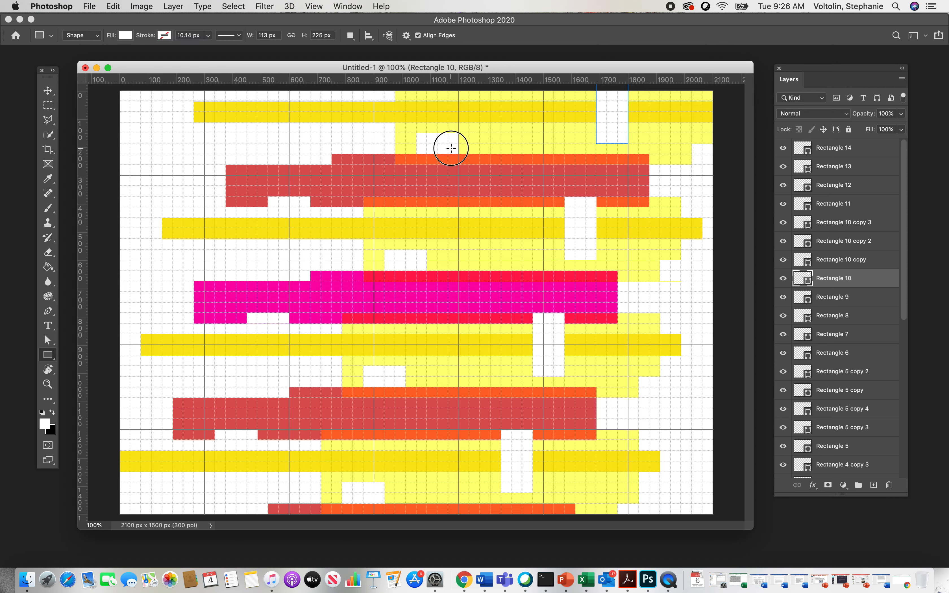
left_click(440, 305)
left_click(48, 91)
left_click(441, 150)
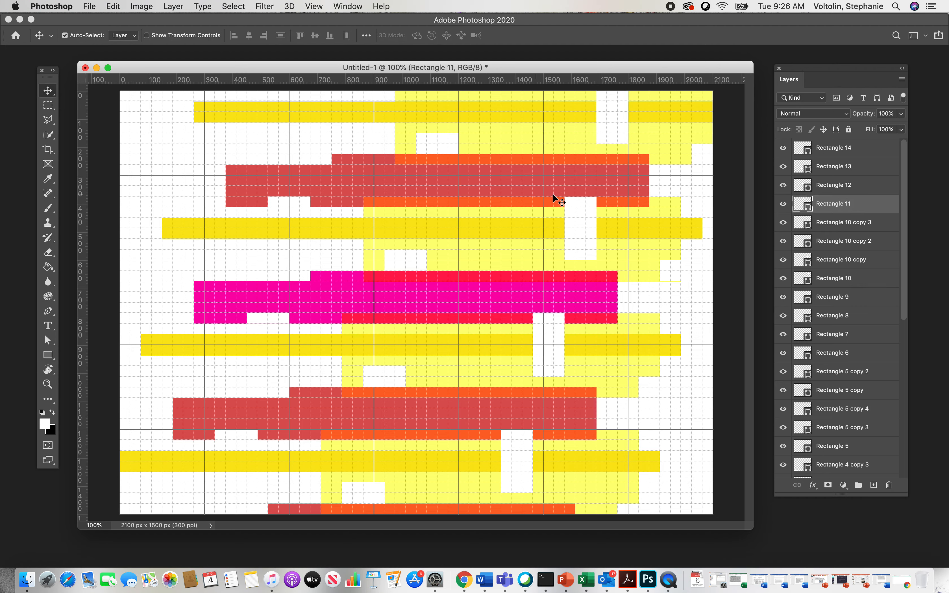
left_click(839, 186)
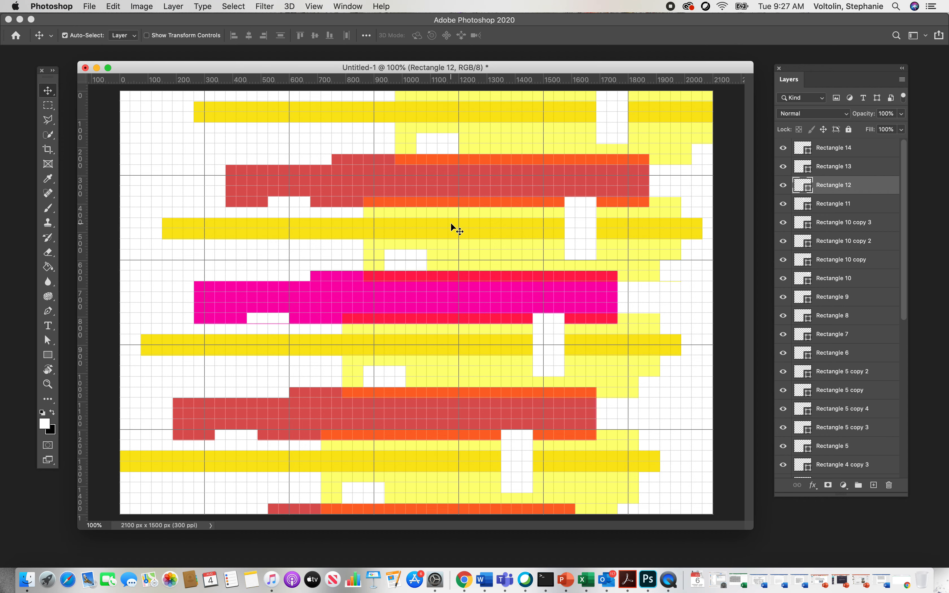
left_click(906, 152)
Add a horizontal line of text reading "jdh;hv;dvn'lkdfvn'lzdkn'ldkn'lzkn lc" over the uppermost red bar.
left_click(47, 327)
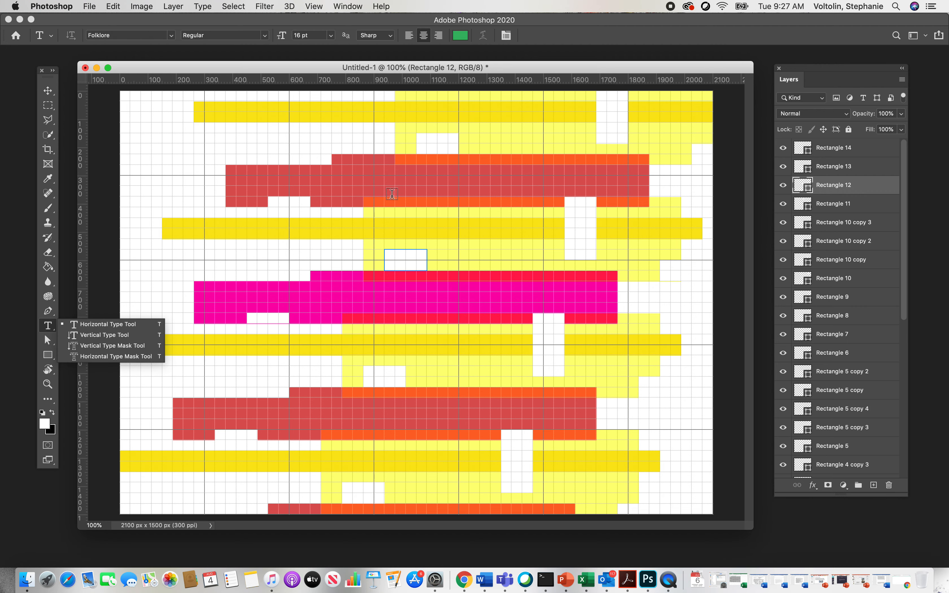
left_click(391, 183)
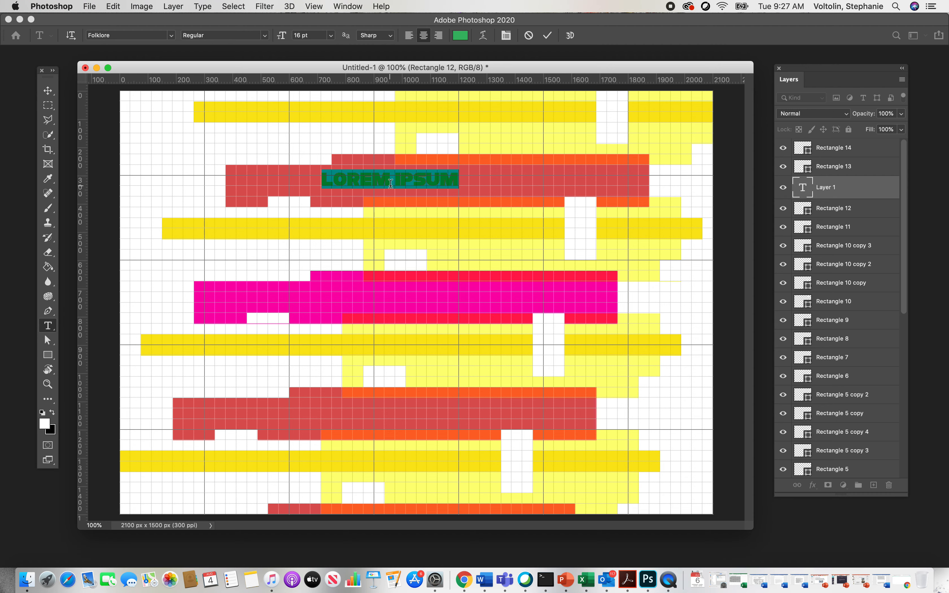
type("jdh;hv;dvn lkdfvn lzdkn ldkn lzkn lc")
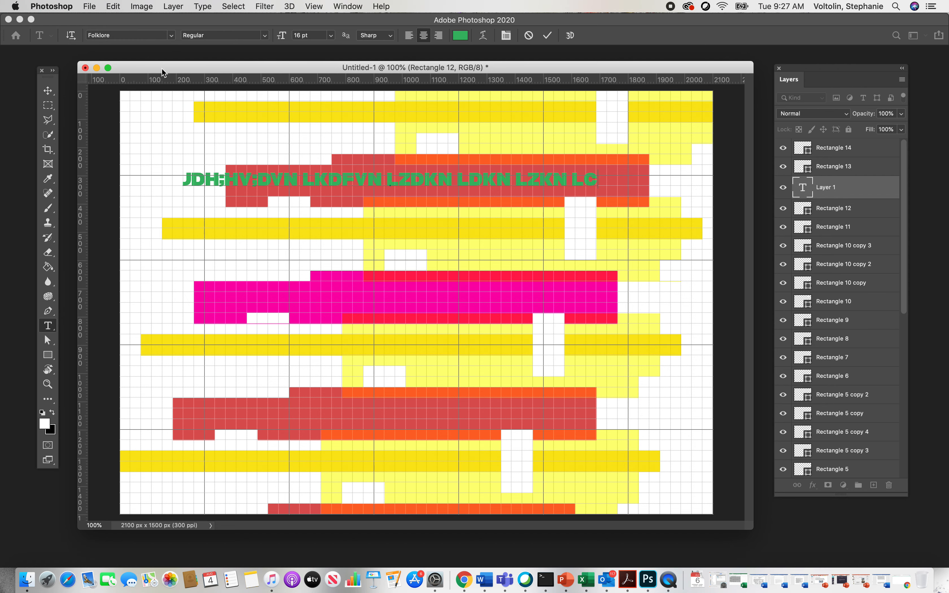
Set the font of the whole text line to Times and commit the text.
left_click(171, 35)
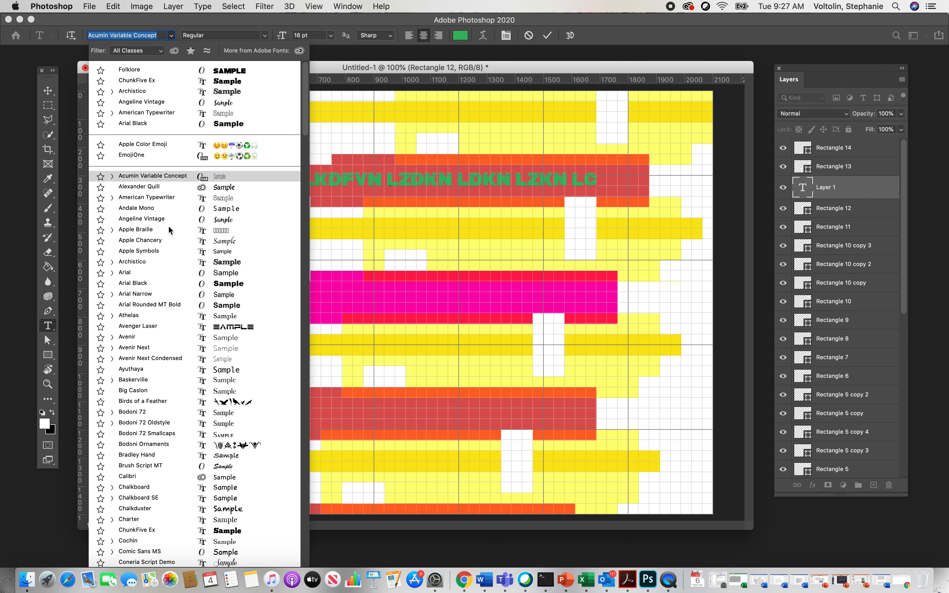
left_click_drag(304, 96, 295, 384)
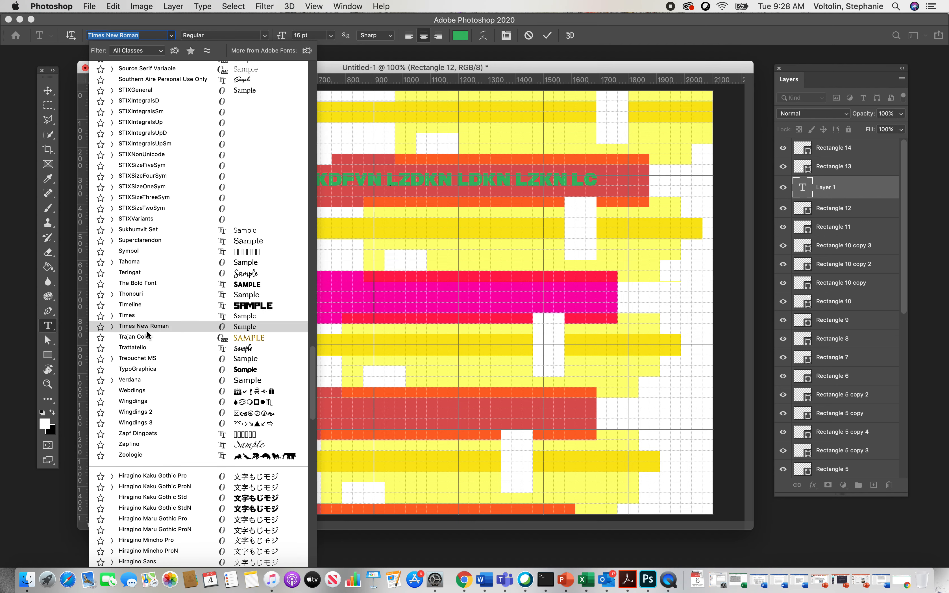
left_click(121, 315)
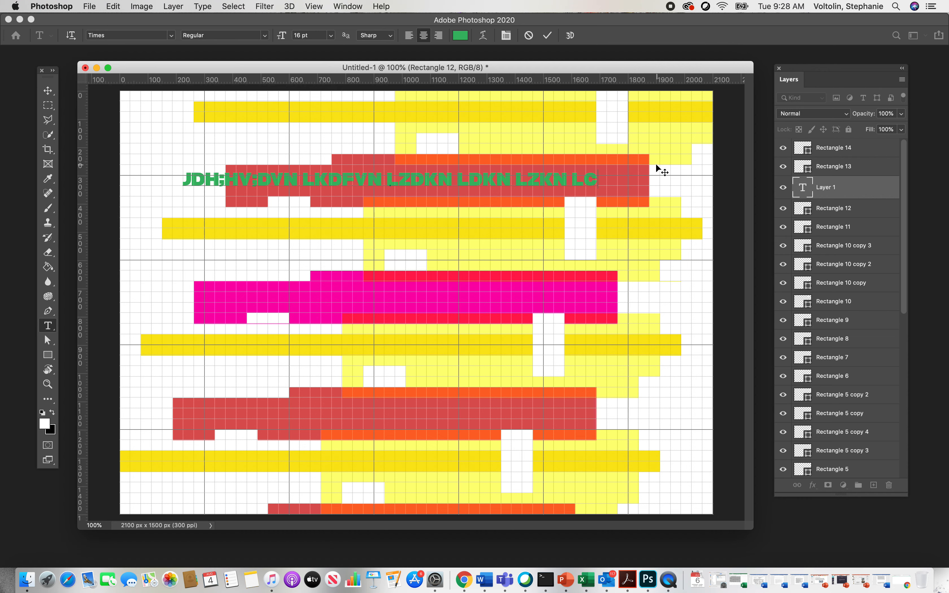
left_click_drag(590, 175, 161, 144)
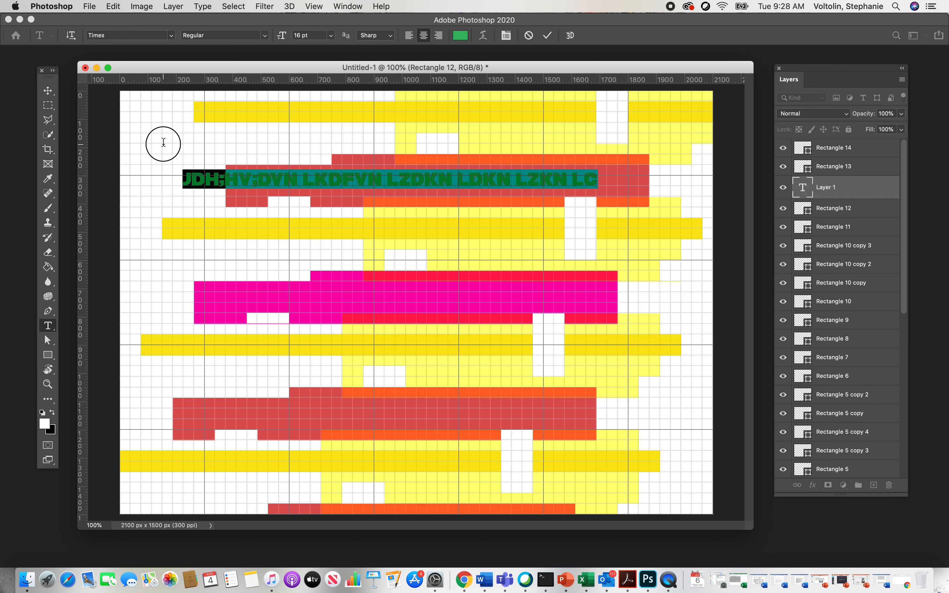
left_click(172, 36)
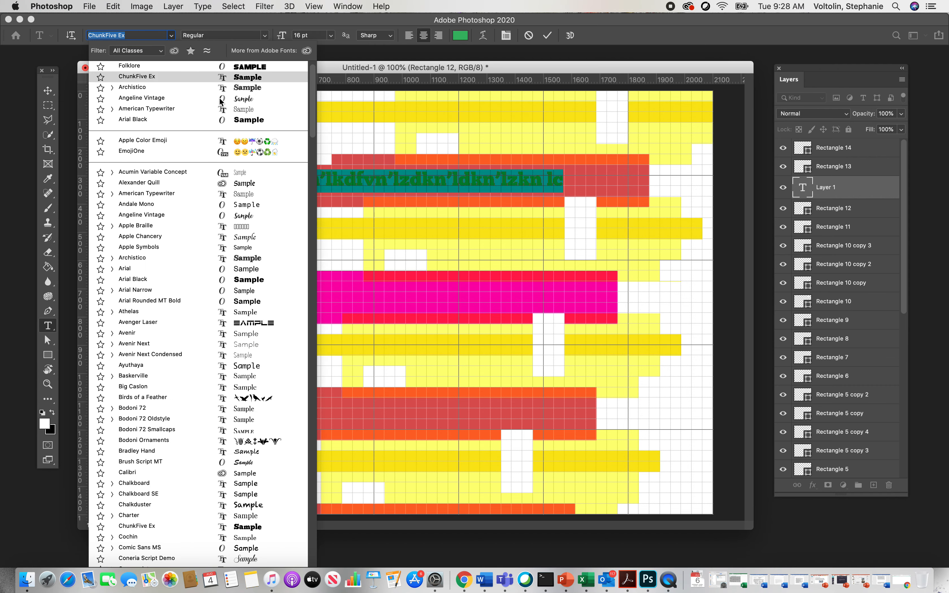
left_click_drag(310, 70, 330, 473)
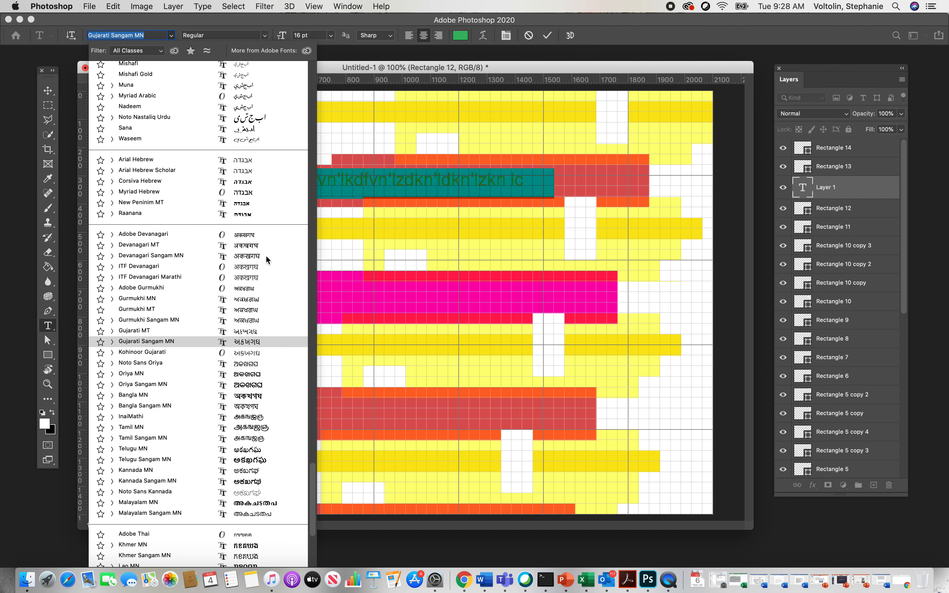
left_click_drag(310, 458, 303, 333)
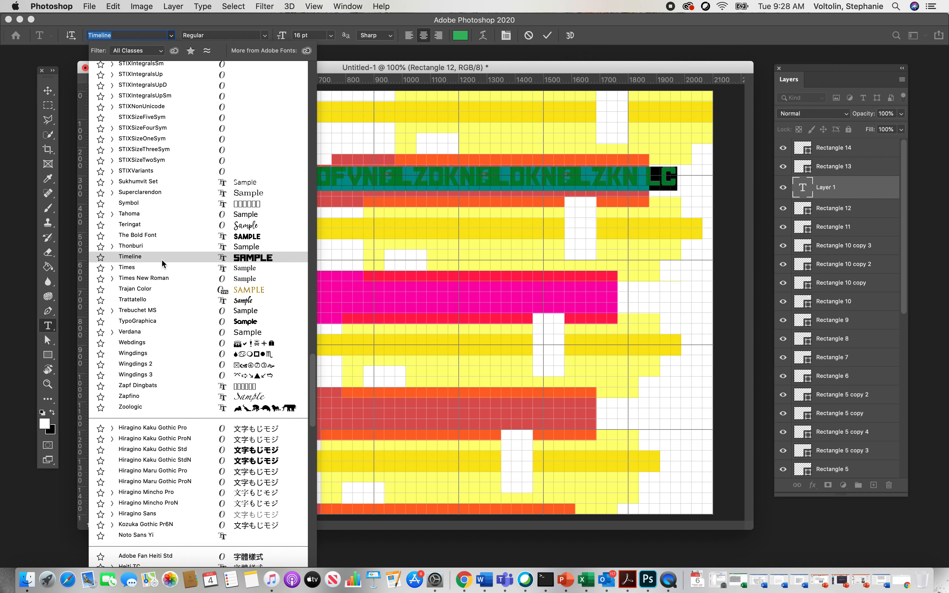
left_click(144, 266)
left_click(48, 90)
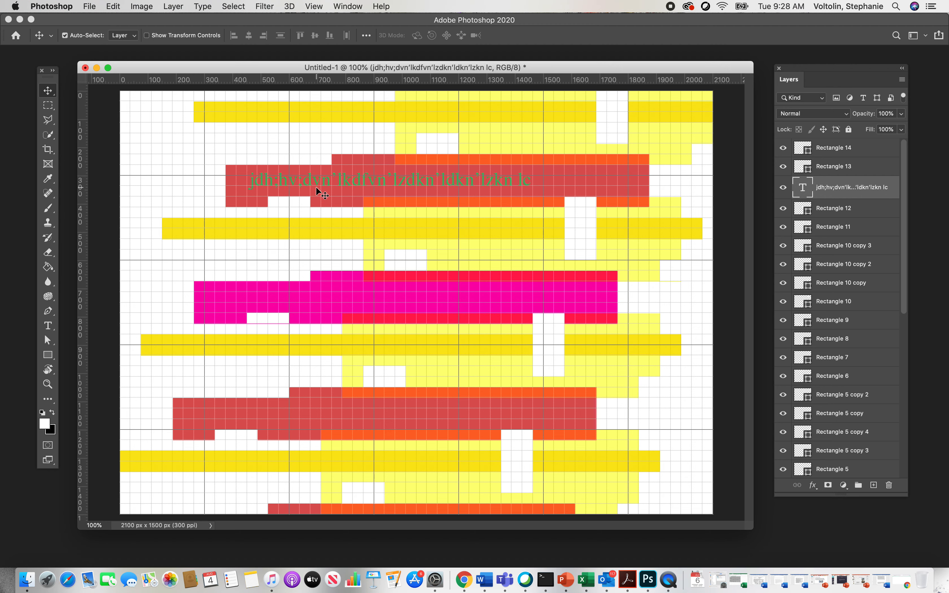
Change the whole text line to the Archistico font at 30 pt and commit it.
left_click(48, 326)
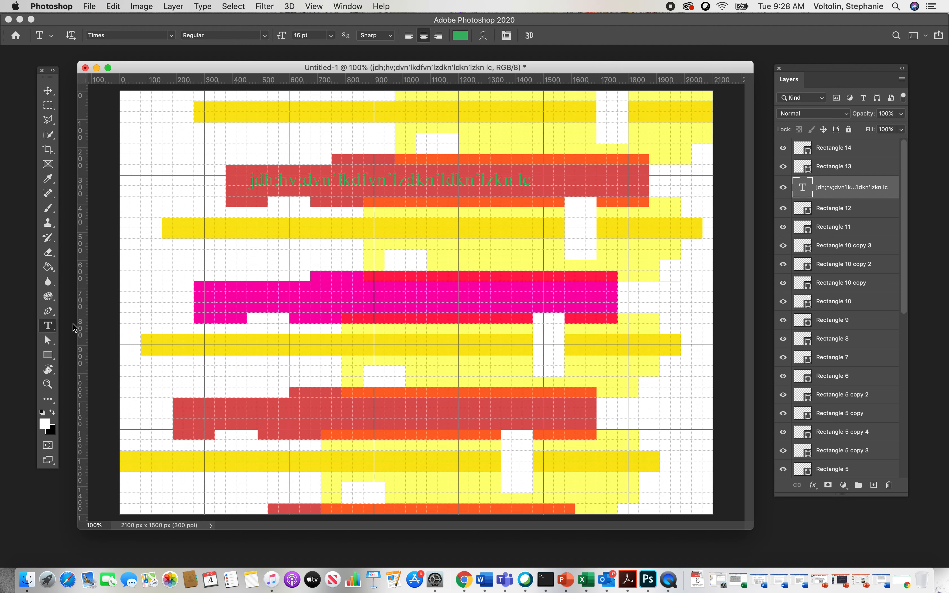
left_click_drag(530, 180, 235, 167)
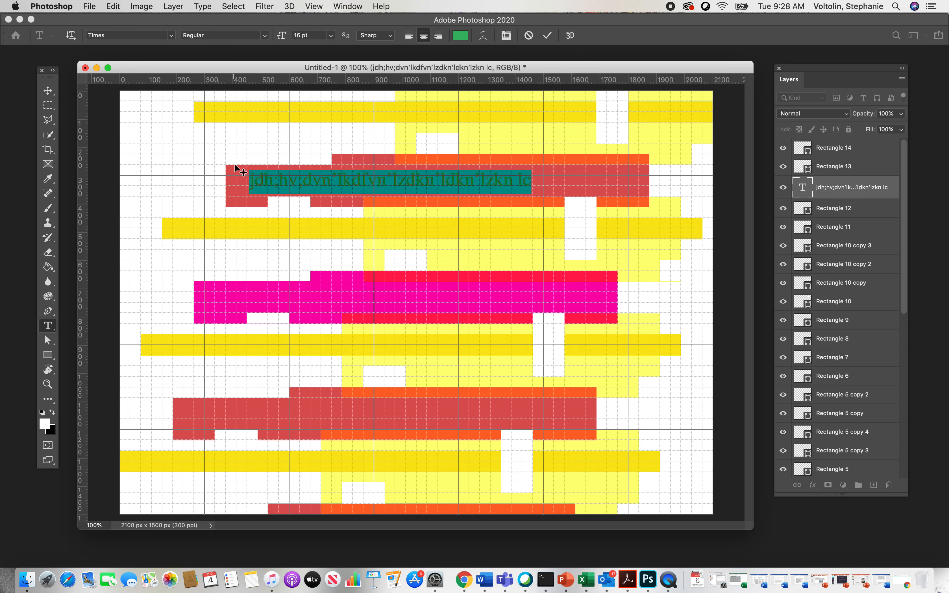
left_click(172, 36)
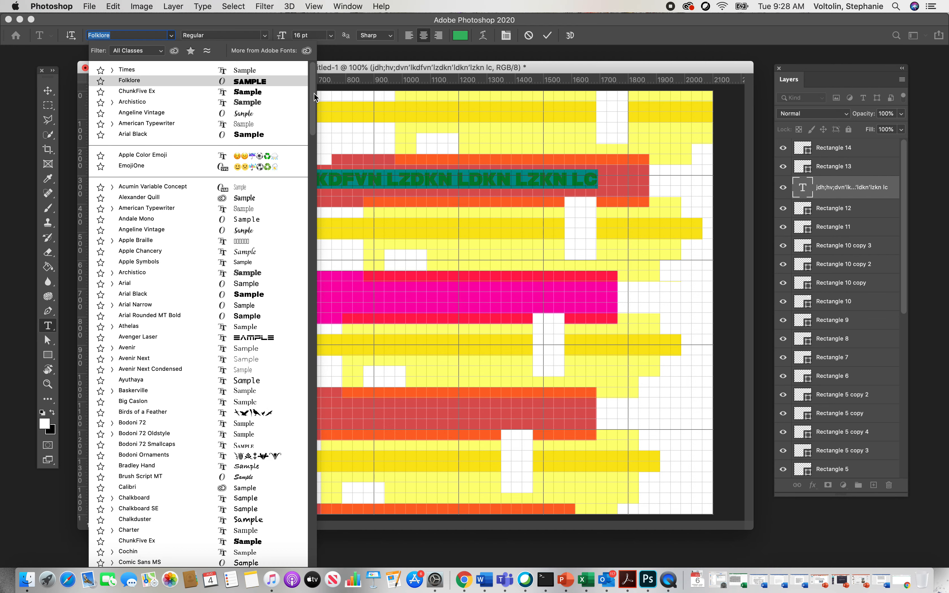
left_click(139, 274)
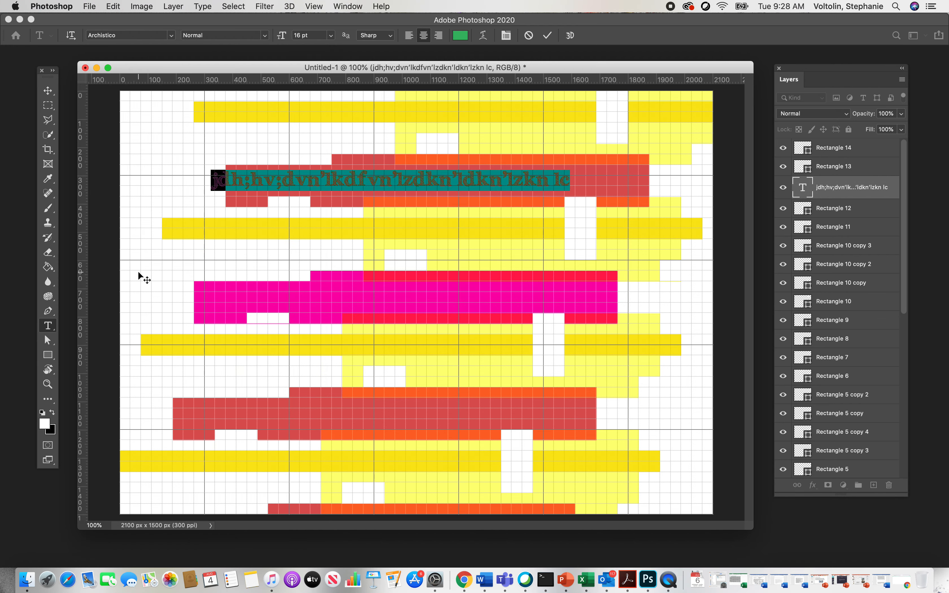
left_click(330, 36)
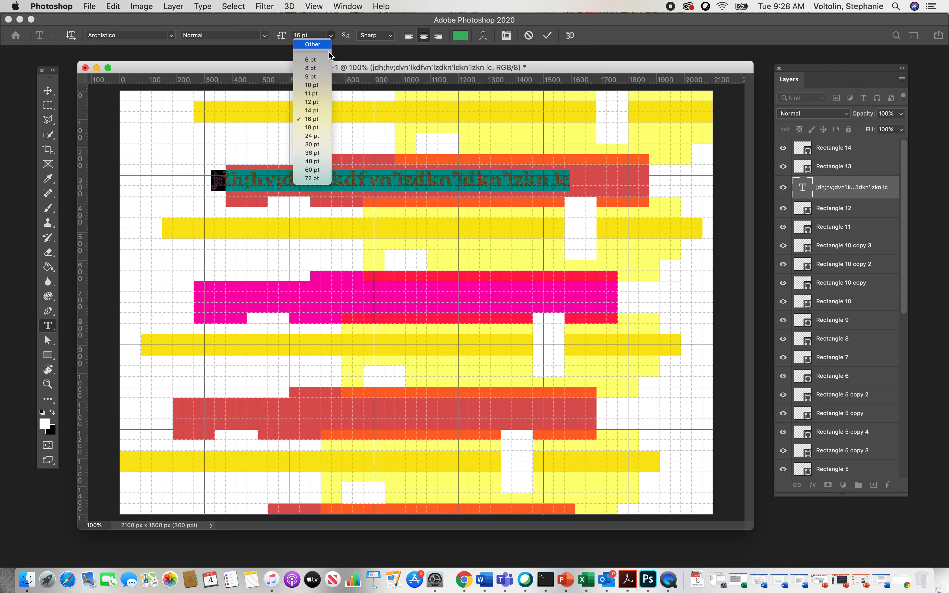
left_click(311, 110)
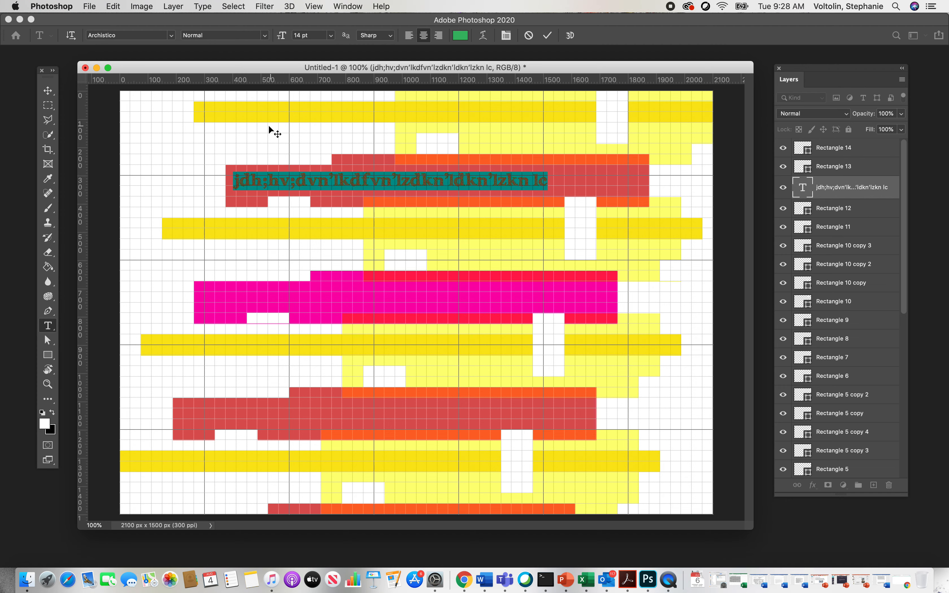
left_click(330, 36)
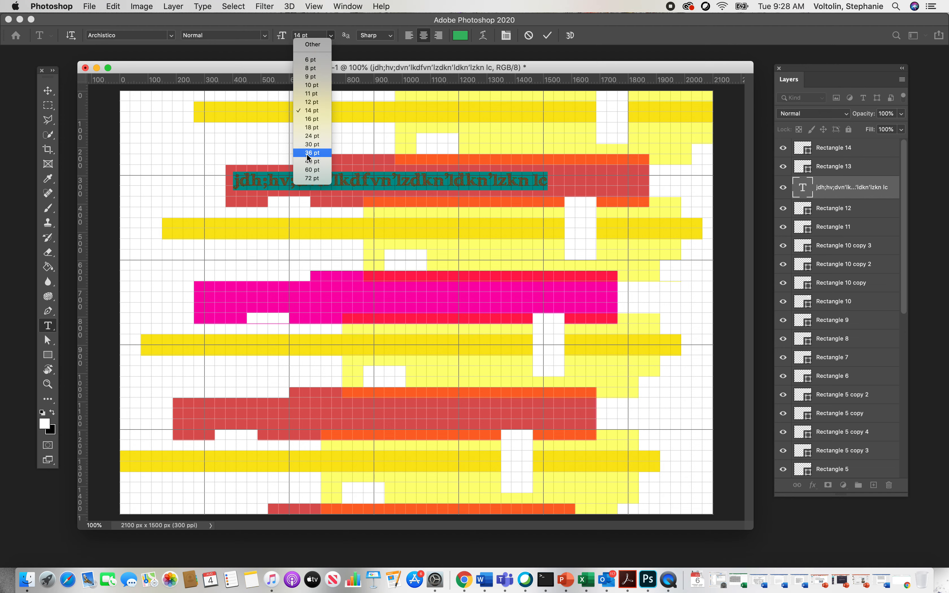
left_click(312, 144)
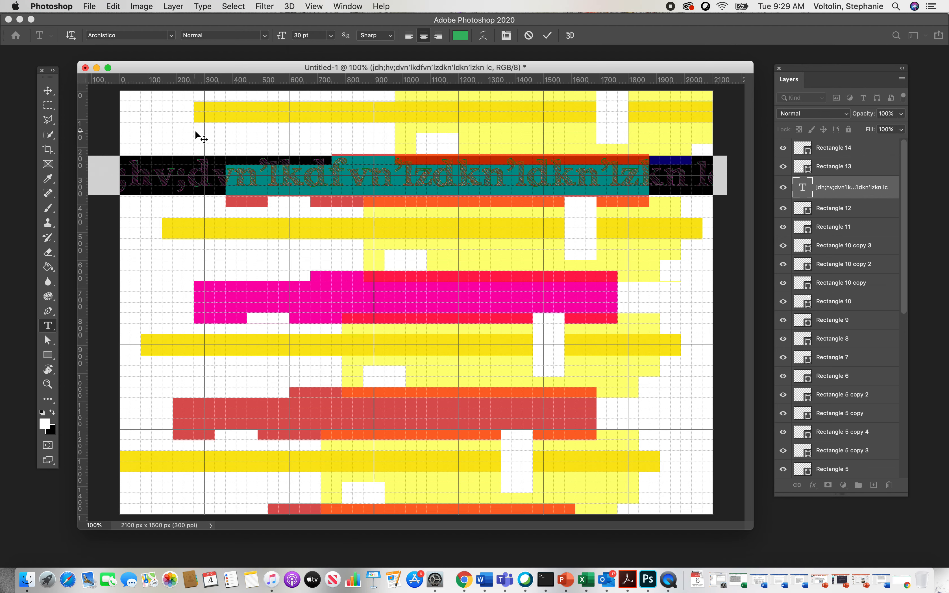
left_click(47, 91)
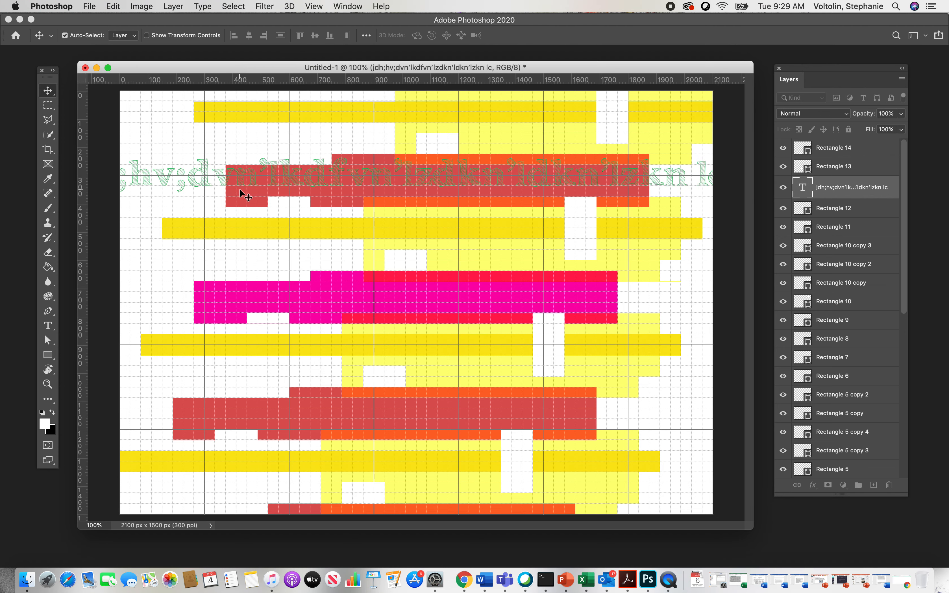
Move the text down onto the yellow stripe below the red bar and bring its layer to the top of the stack.
left_click_drag(275, 186, 318, 217)
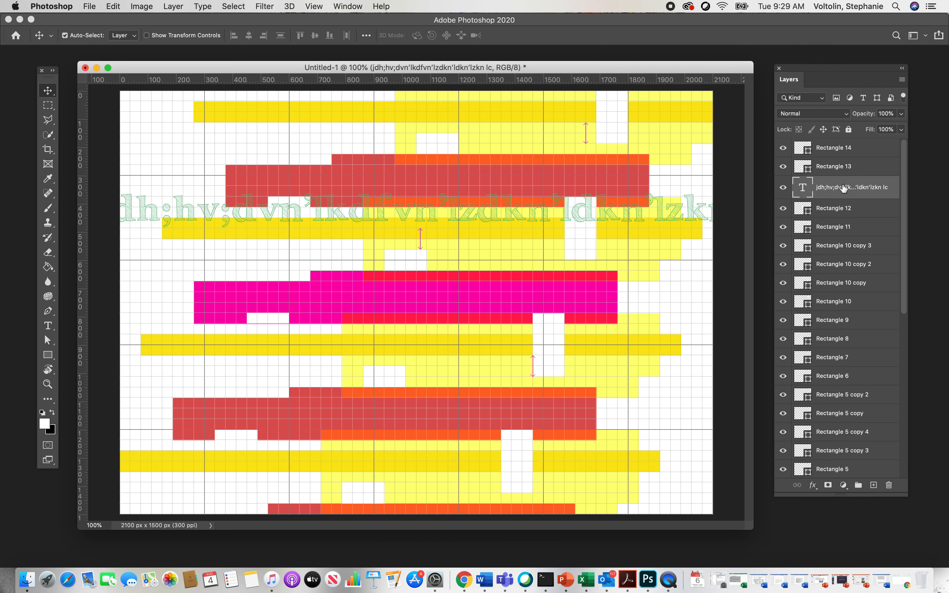
left_click_drag(848, 189, 843, 151)
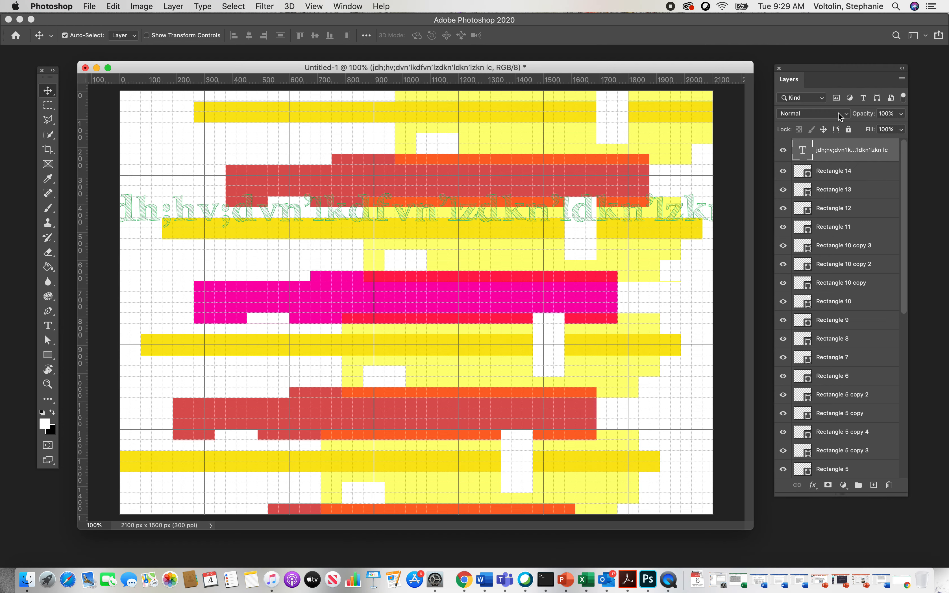
Set the text layer's blend mode to Linear Dodge (Add) and shift the text slightly on the canvas.
left_click(847, 115)
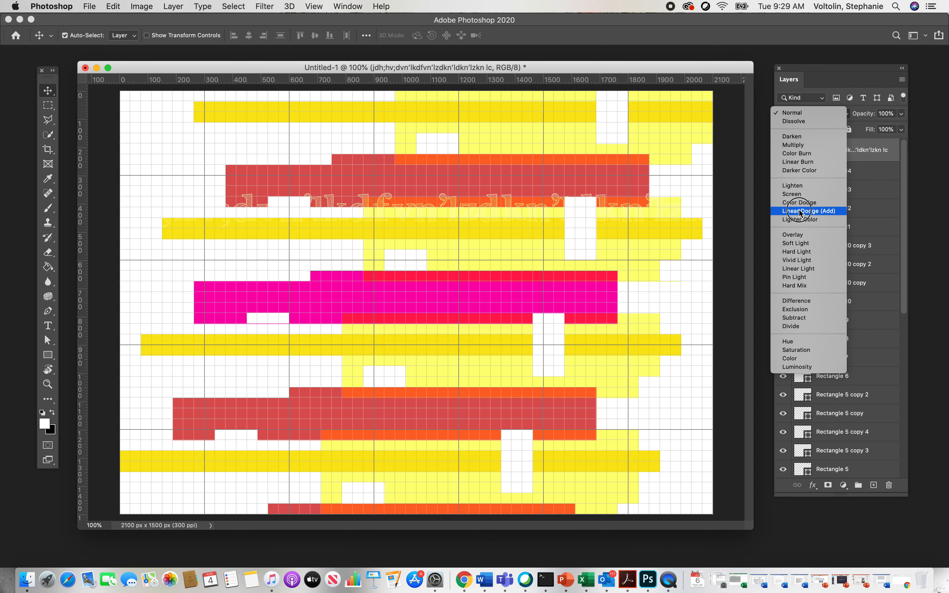
key("Escape")
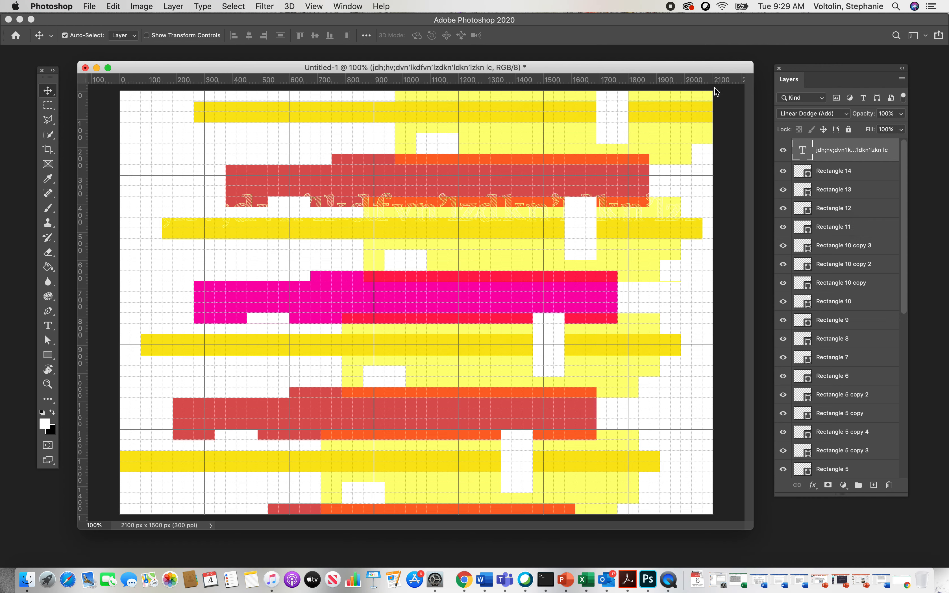
left_click_drag(496, 205, 495, 210)
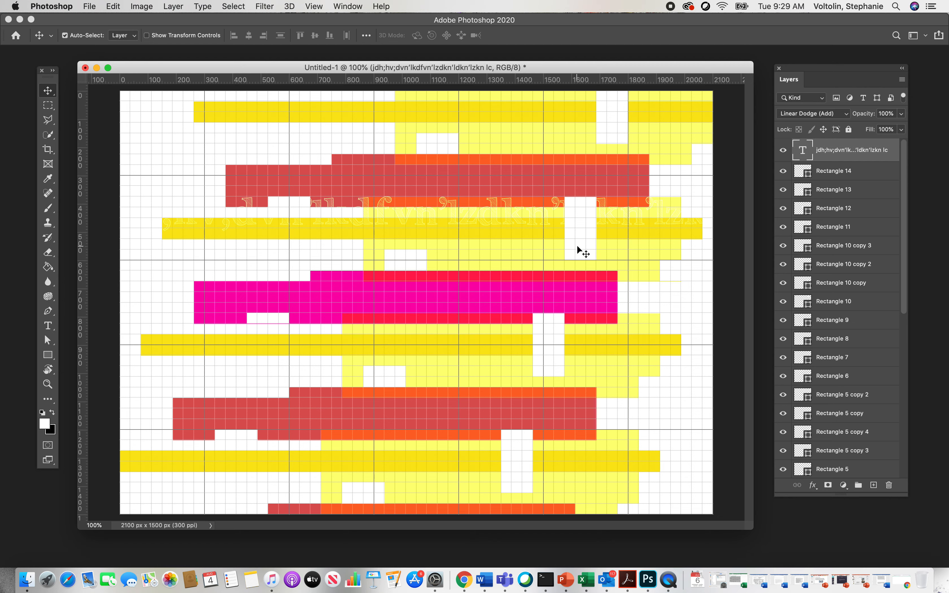
Change the font of the entire text line to Bodoni Ornaments.
left_click(48, 326)
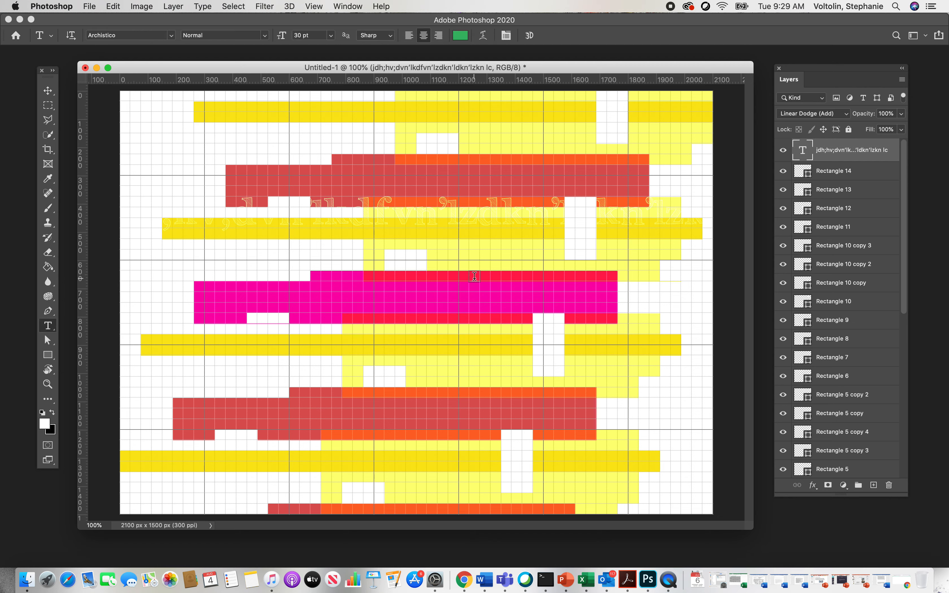
left_click_drag(121, 207, 761, 204)
left_click(742, 211)
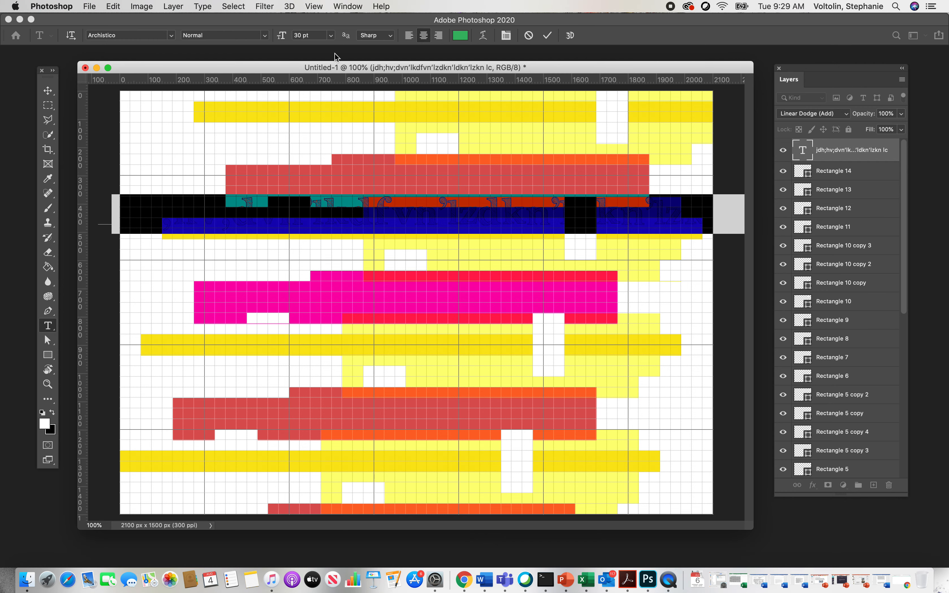
left_click(172, 35)
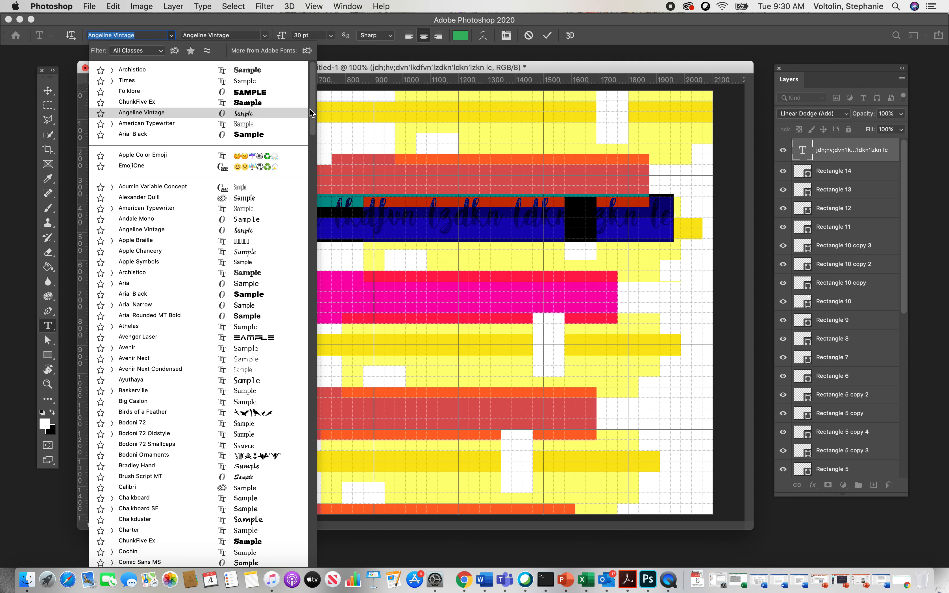
left_click_drag(311, 108, 311, 132)
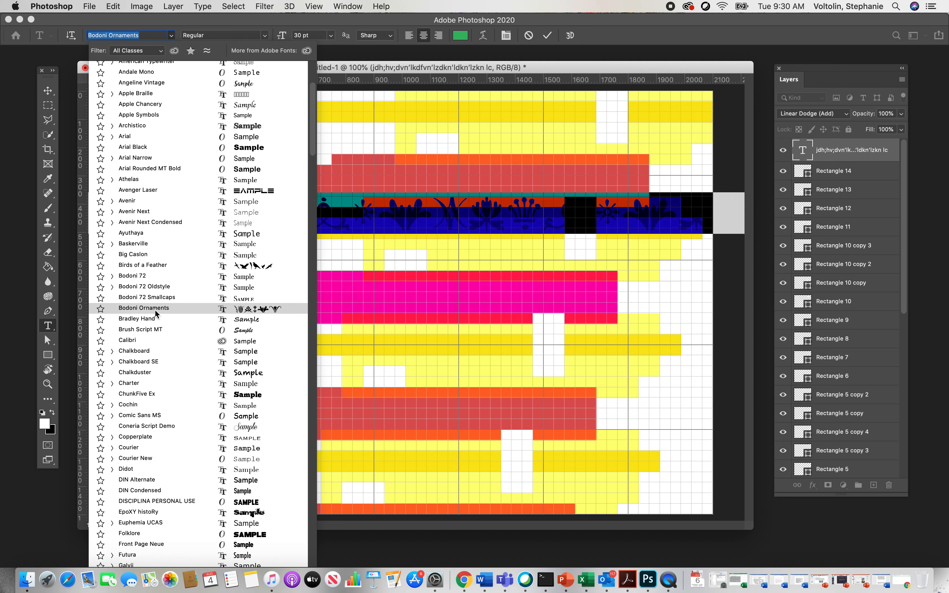
left_click(154, 308)
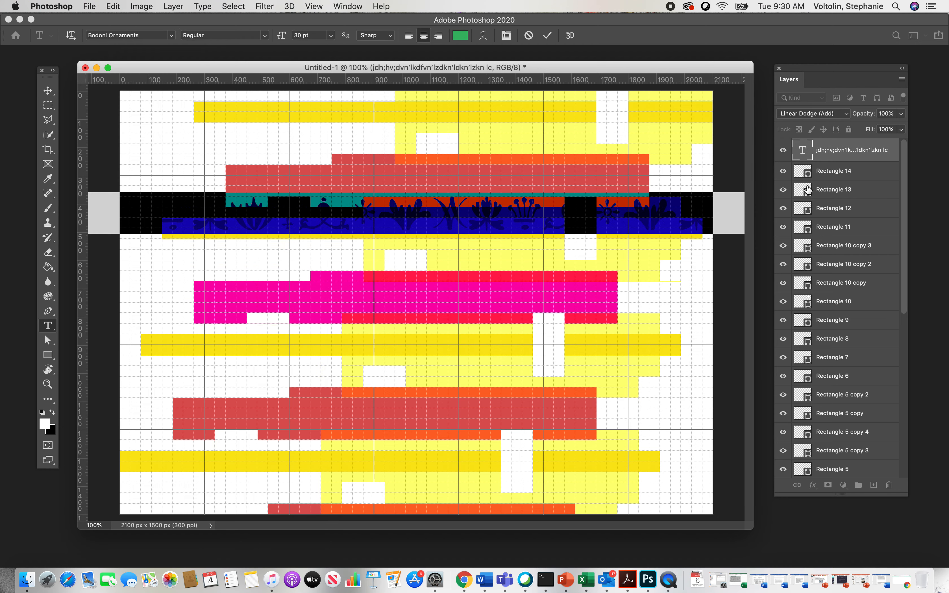
Recolor the ornament text line black and set its layer's blend mode to Darken.
left_click(461, 36)
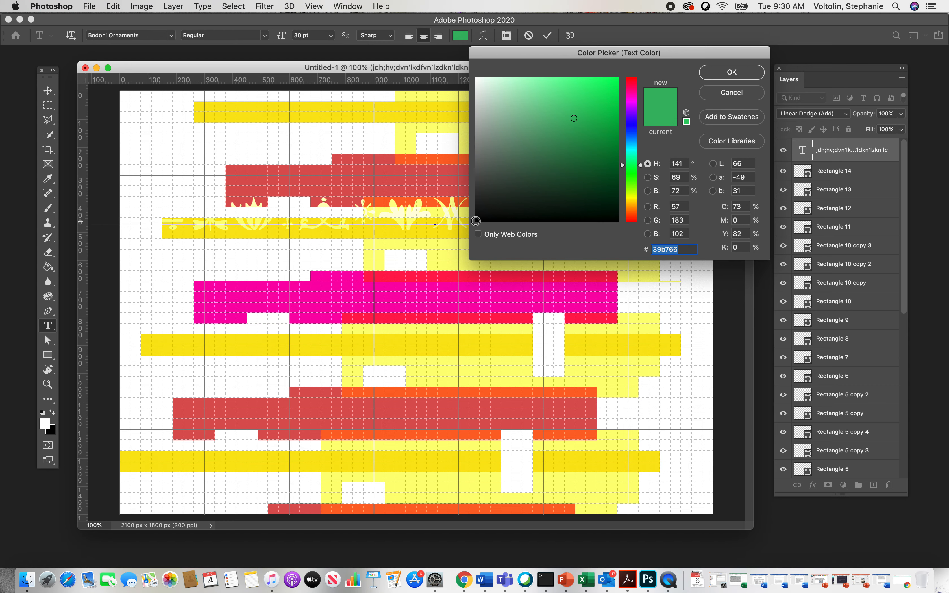
left_click(477, 220)
left_click(740, 72)
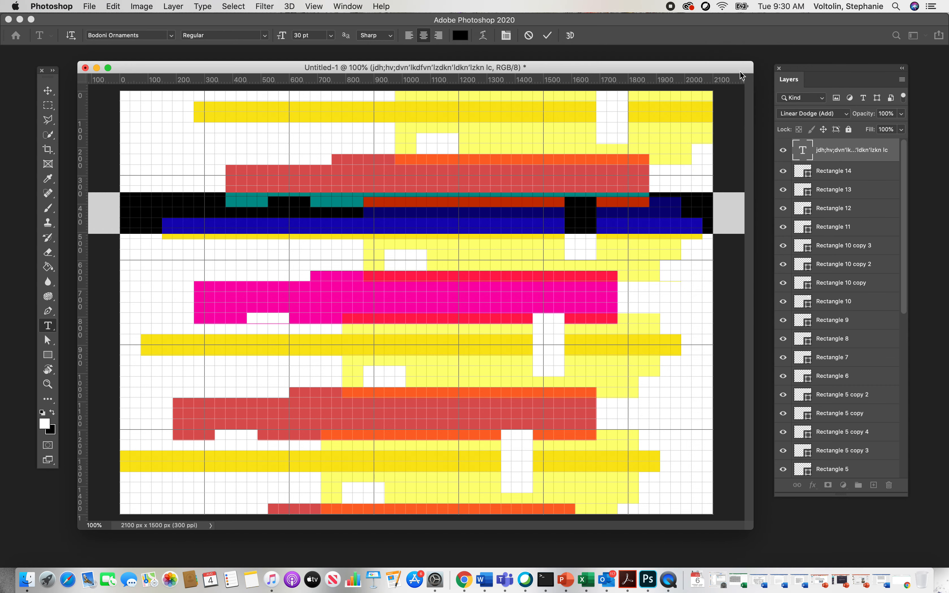
left_click(839, 112)
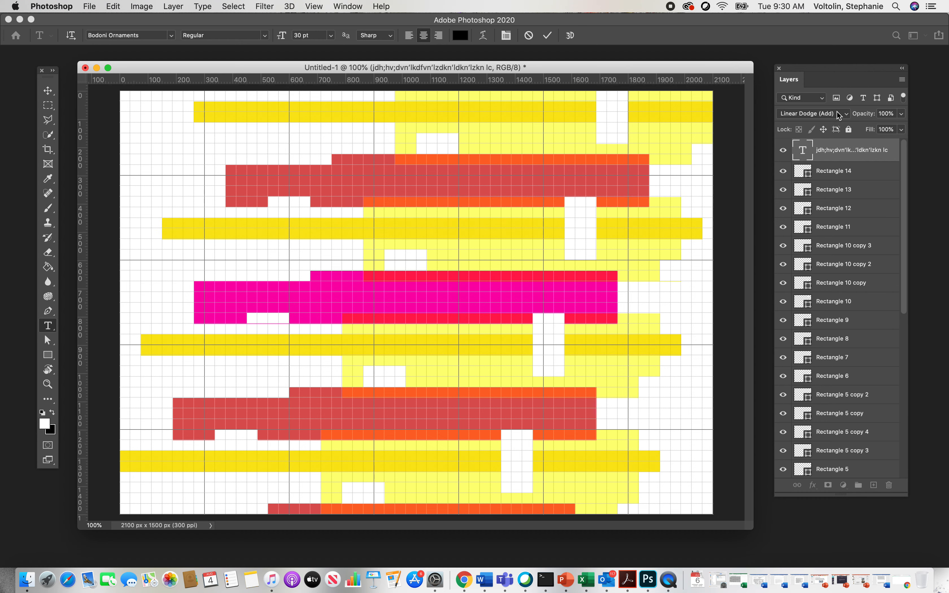
left_click(847, 118)
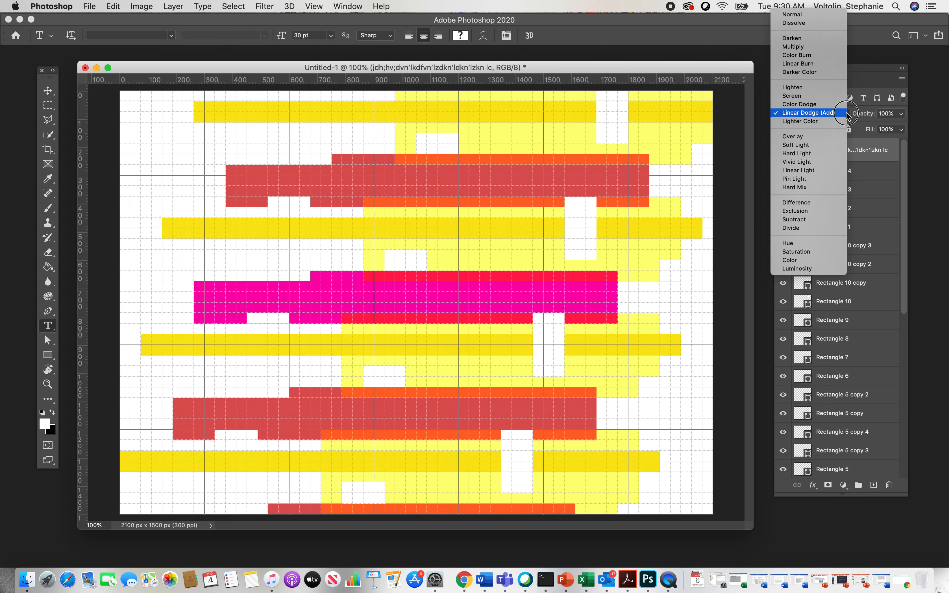
left_click(822, 38)
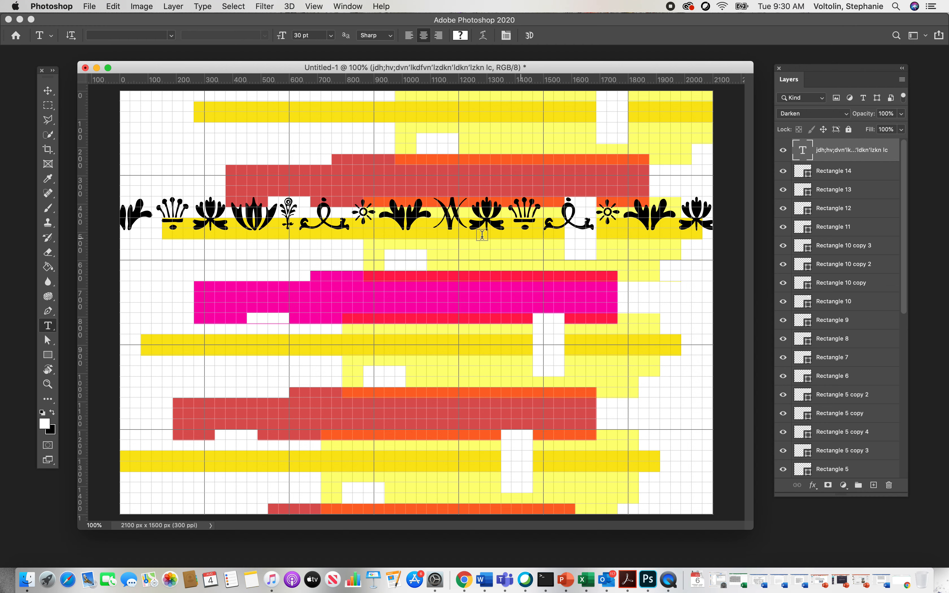
Move the ornament text line down onto the yellow stripe and set its layer's blend mode to Divide.
left_click(48, 91)
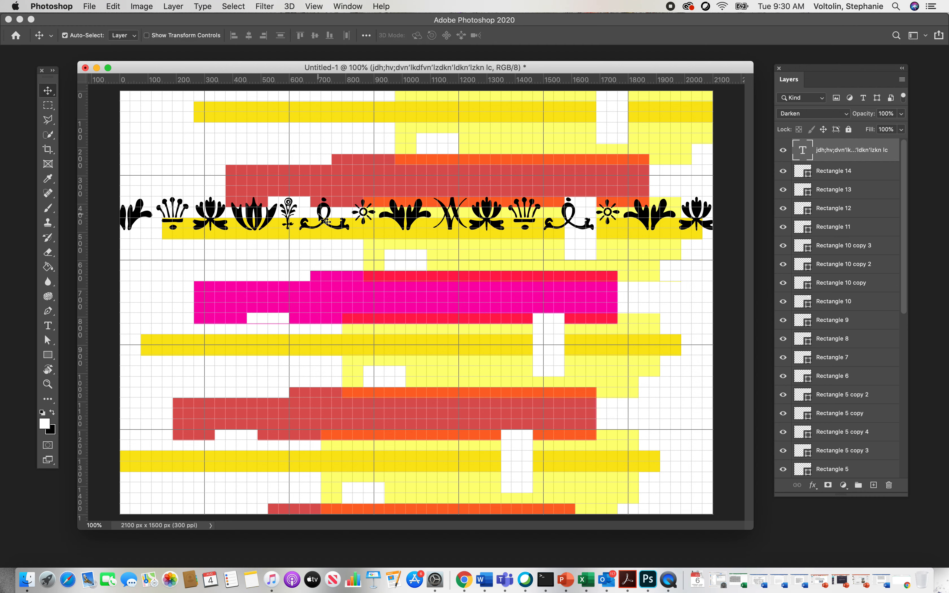
left_click_drag(322, 219, 327, 226)
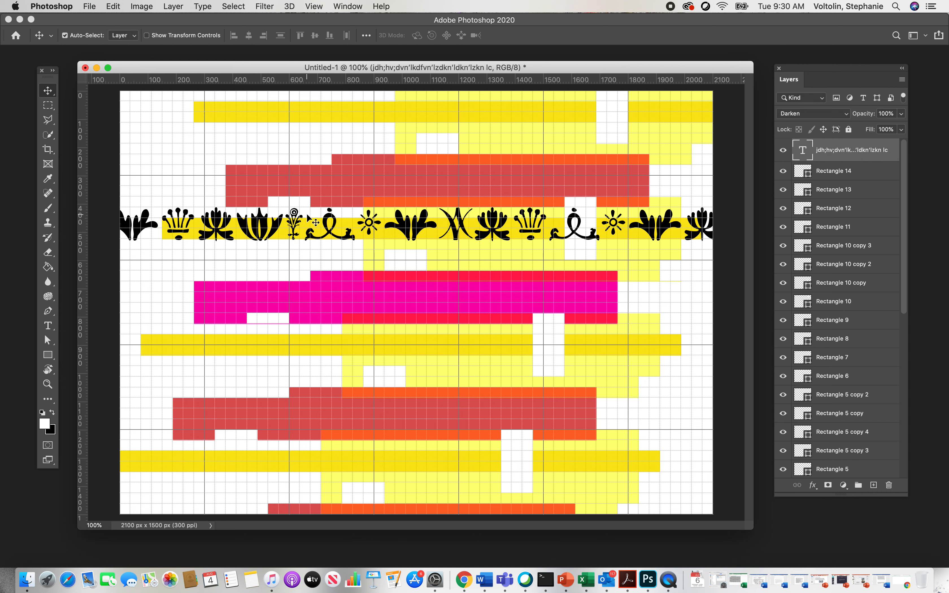
left_click(839, 114)
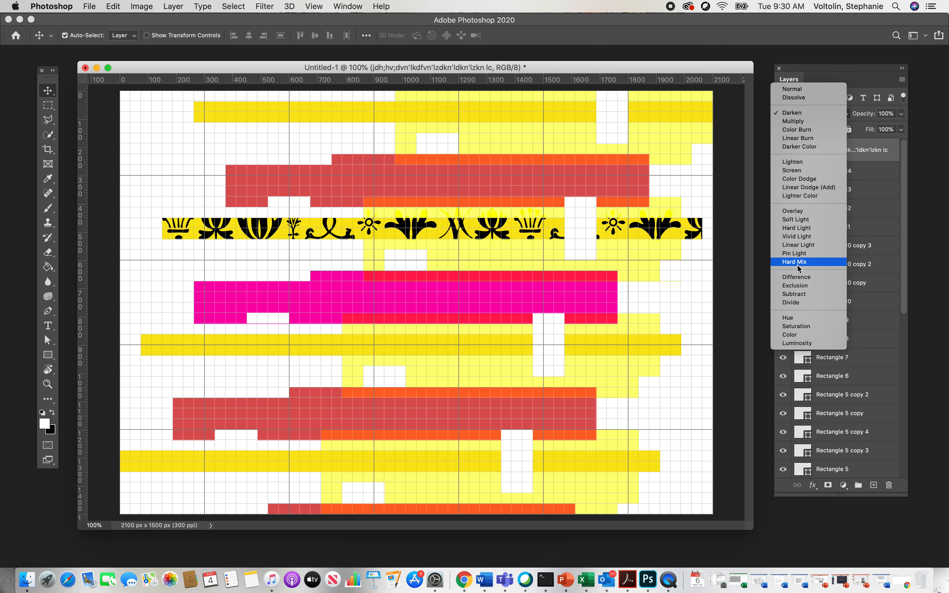
left_click(797, 303)
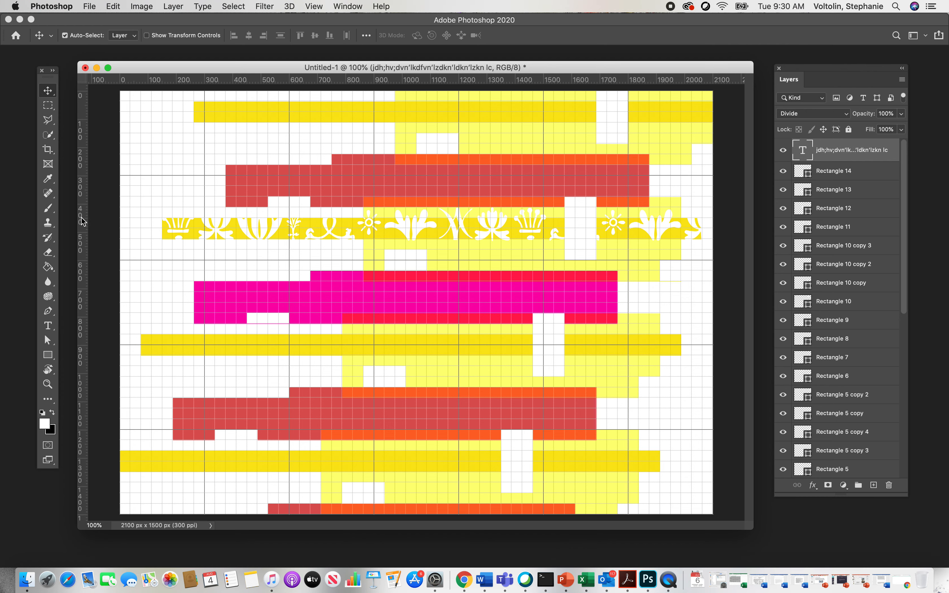
Add the letter T over the magenta bar and the letter E below it as separate text layers.
left_click(48, 329)
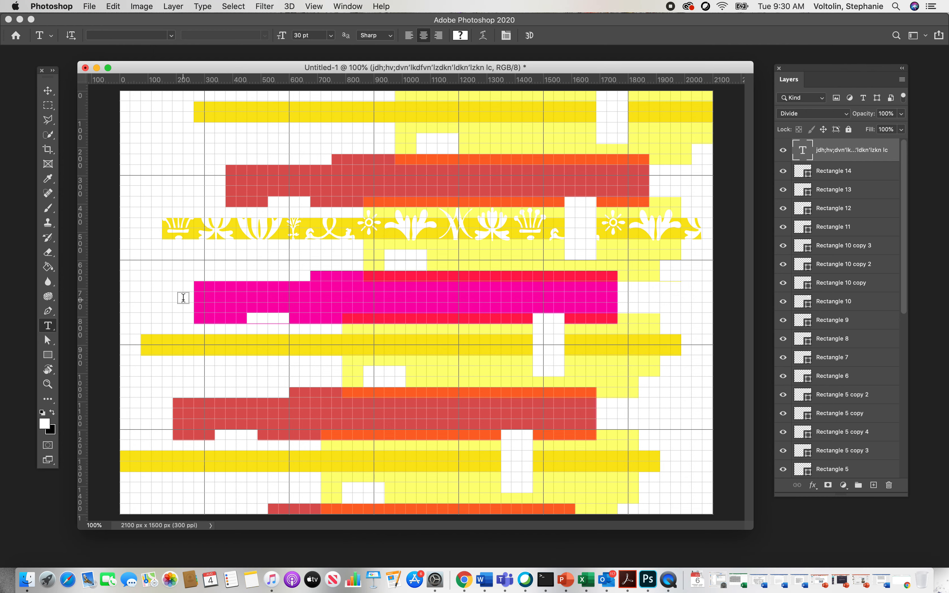
left_click(246, 296)
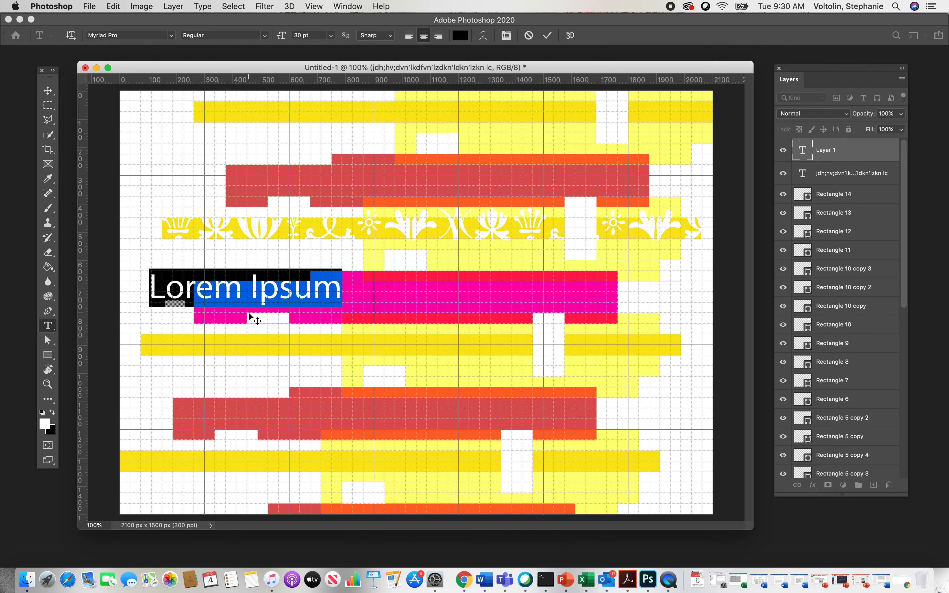
key("BackSpace")
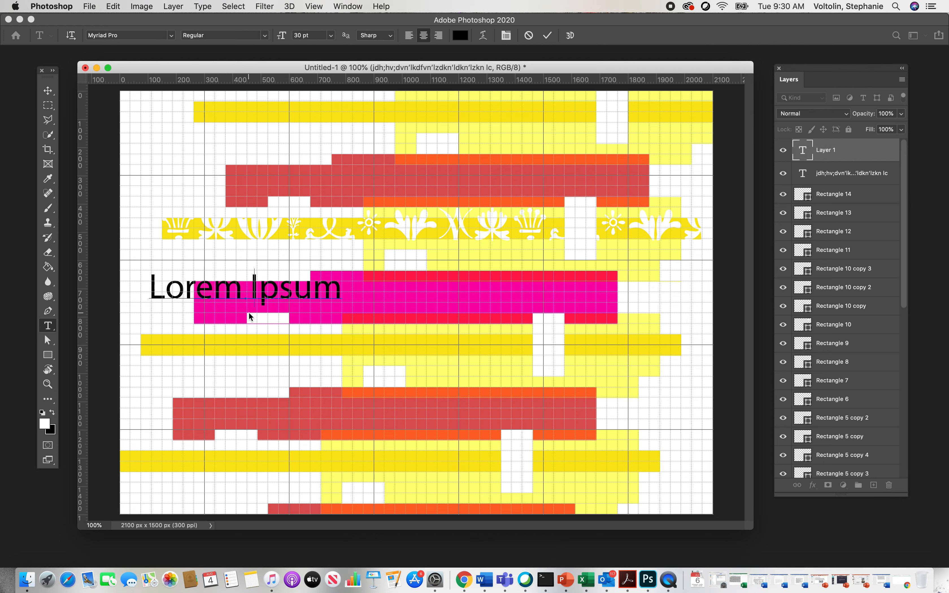
left_click(47, 90)
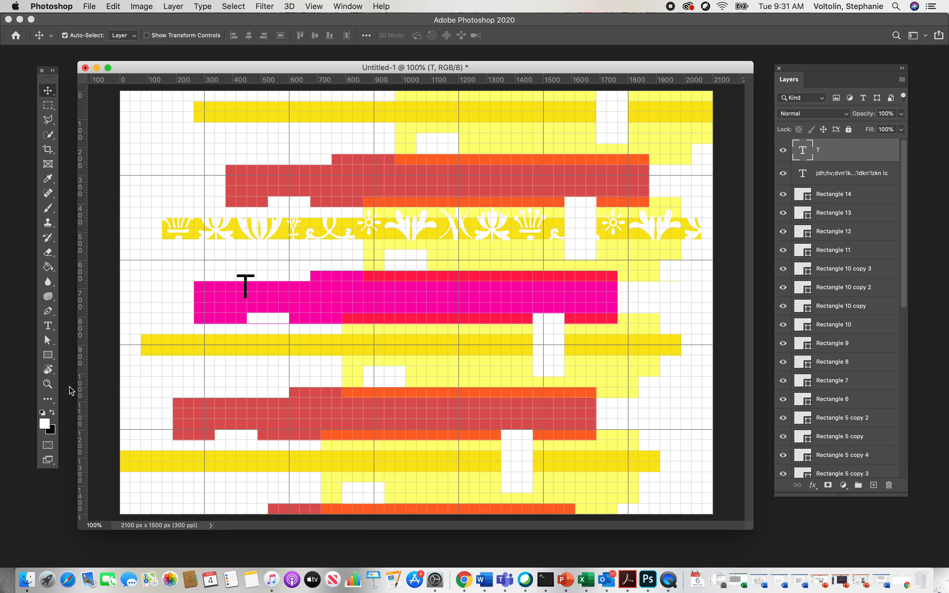
left_click(47, 326)
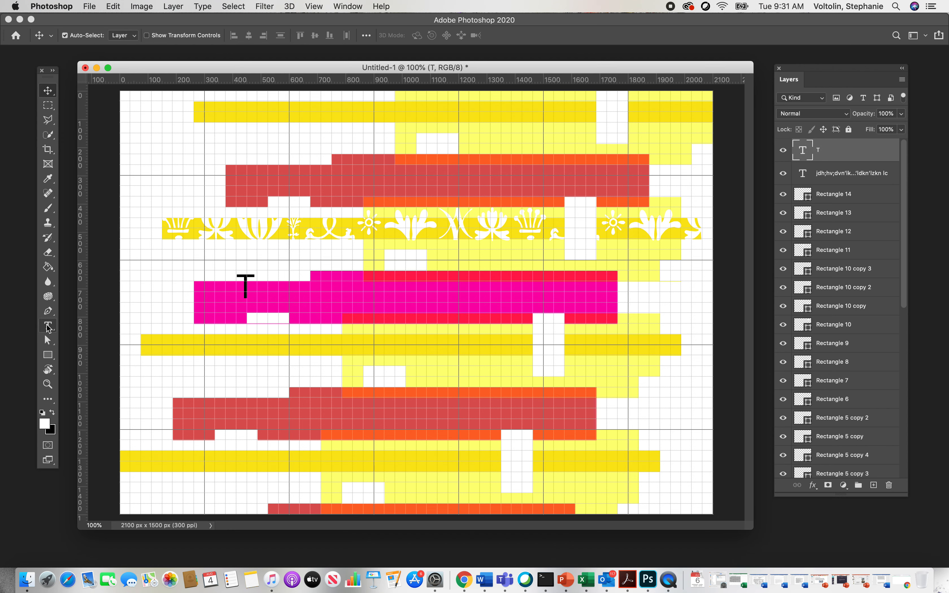
left_click(319, 372)
type("E")
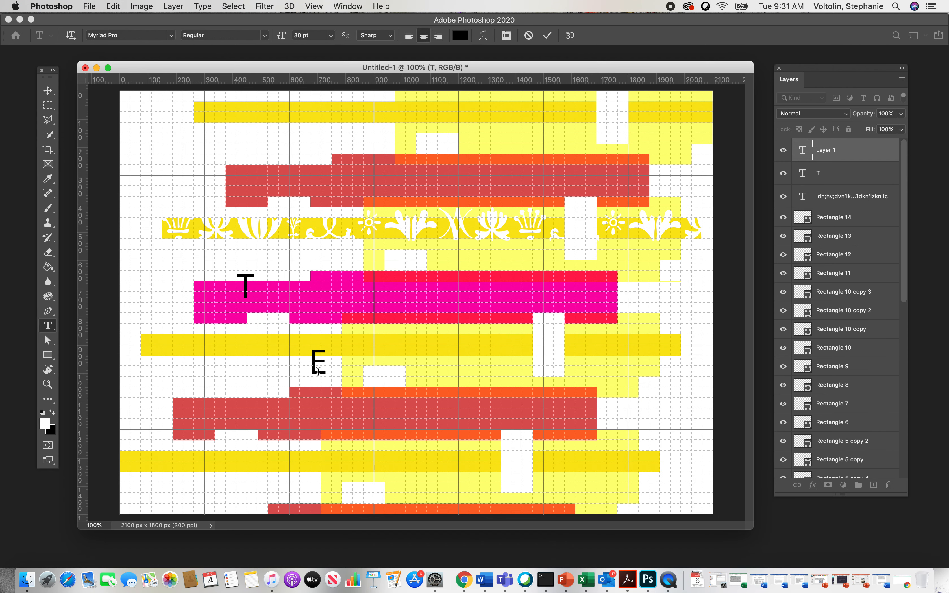
left_click(50, 92)
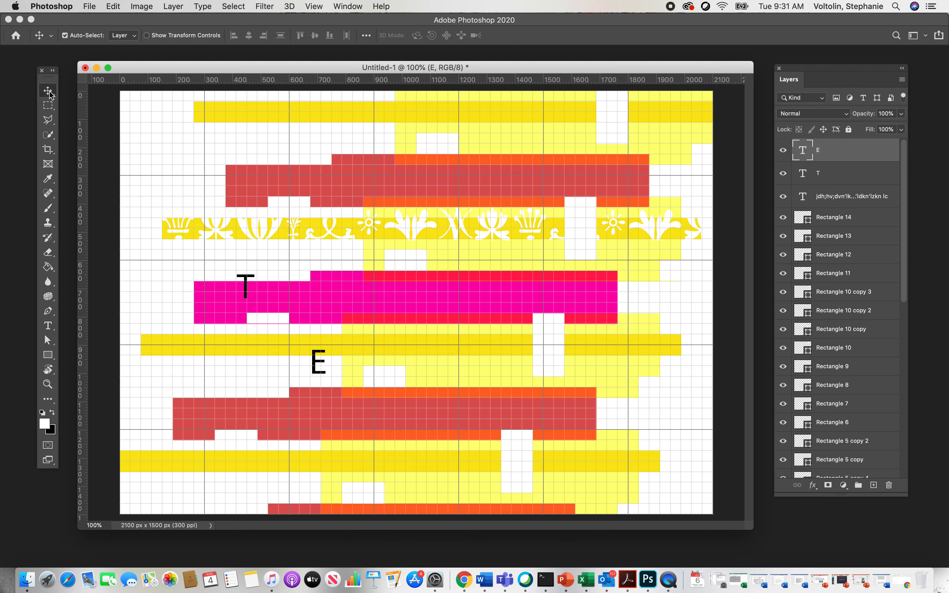
Add an X on the right half of the magenta bar and a second T beside it as separate text layers.
left_click(48, 326)
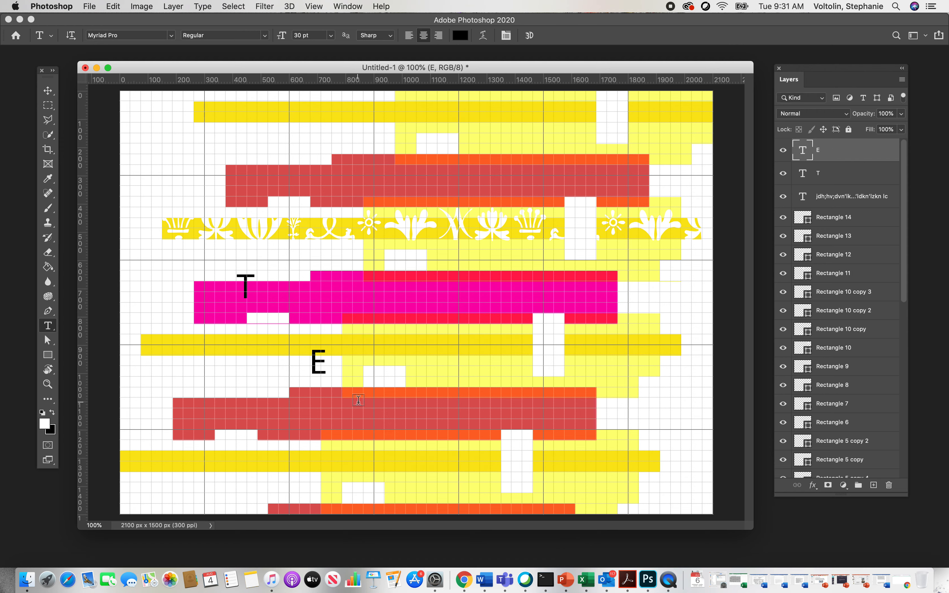
left_click(426, 298)
type("X")
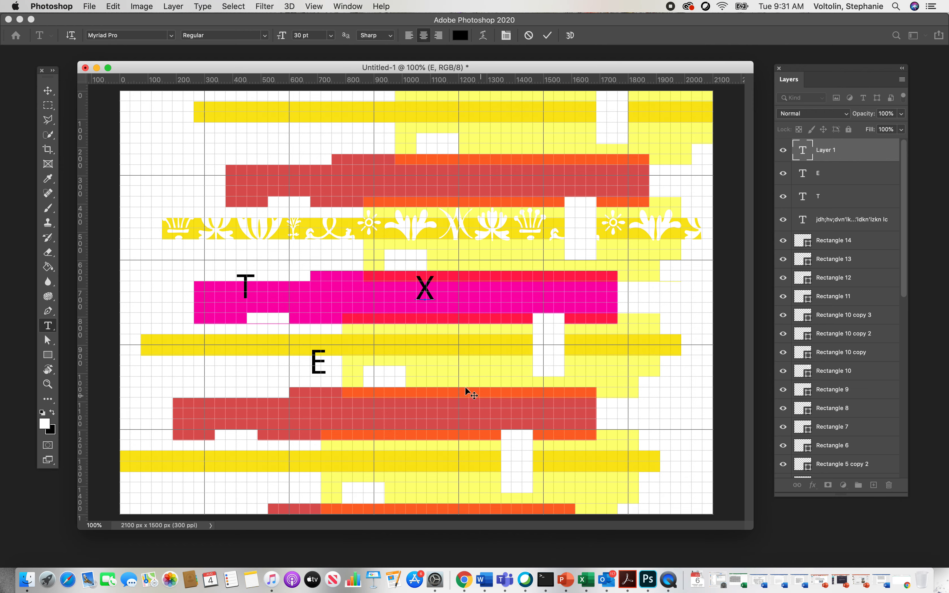
left_click(48, 93)
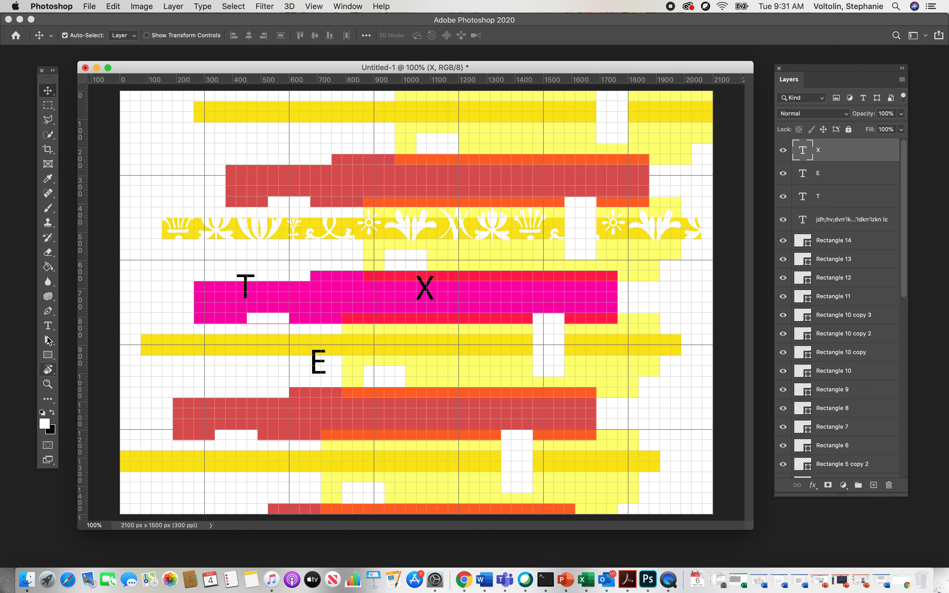
left_click(48, 326)
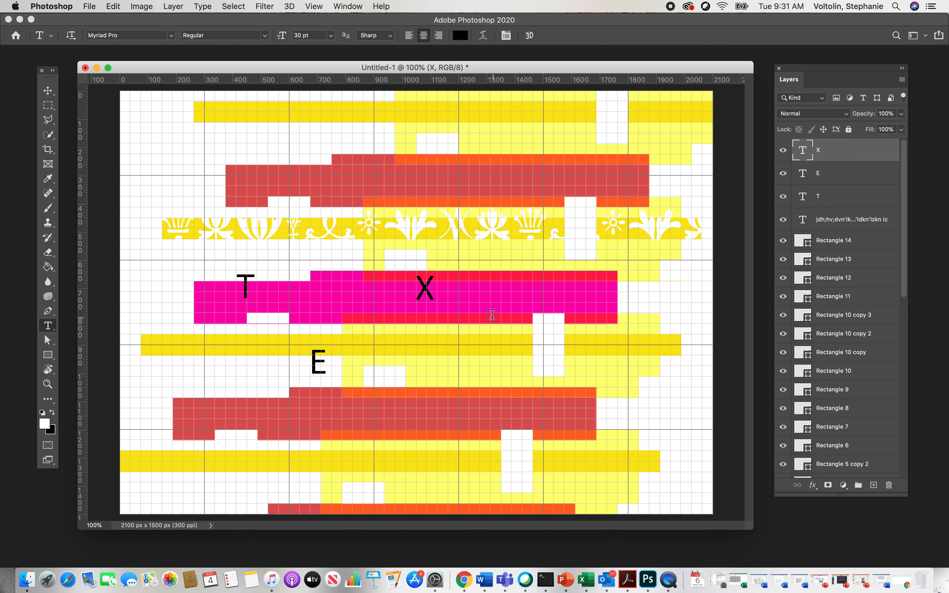
left_click(477, 310)
type("T")
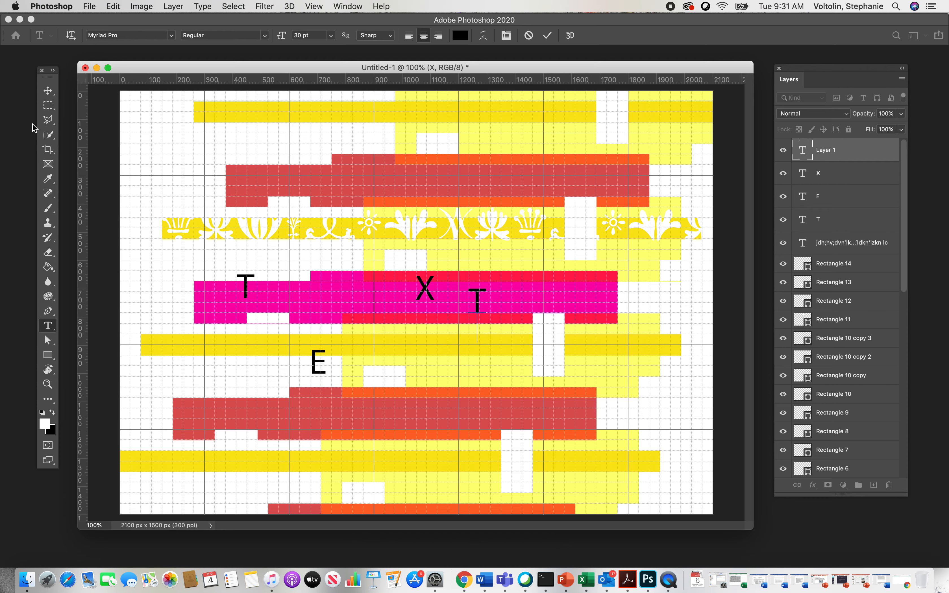
left_click(48, 90)
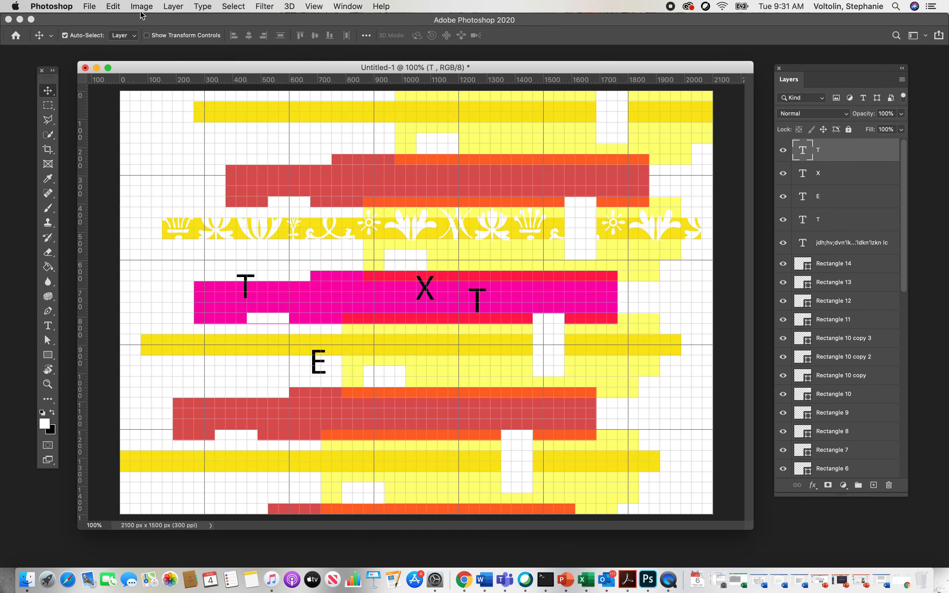
Rotate the T next to the X about 22° counterclockwise and apply the transform.
left_click(113, 6)
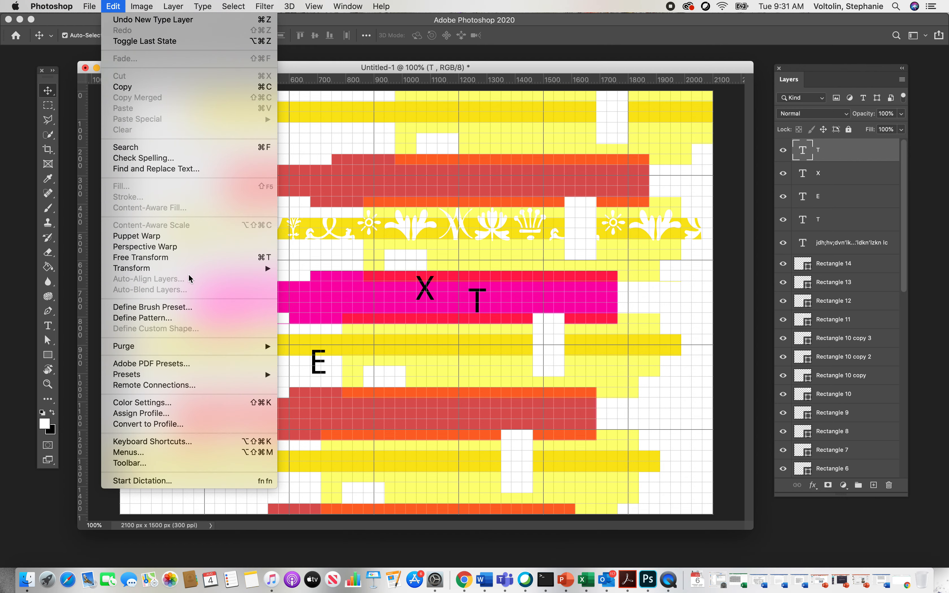
mouse_move(208, 267)
left_click(301, 296)
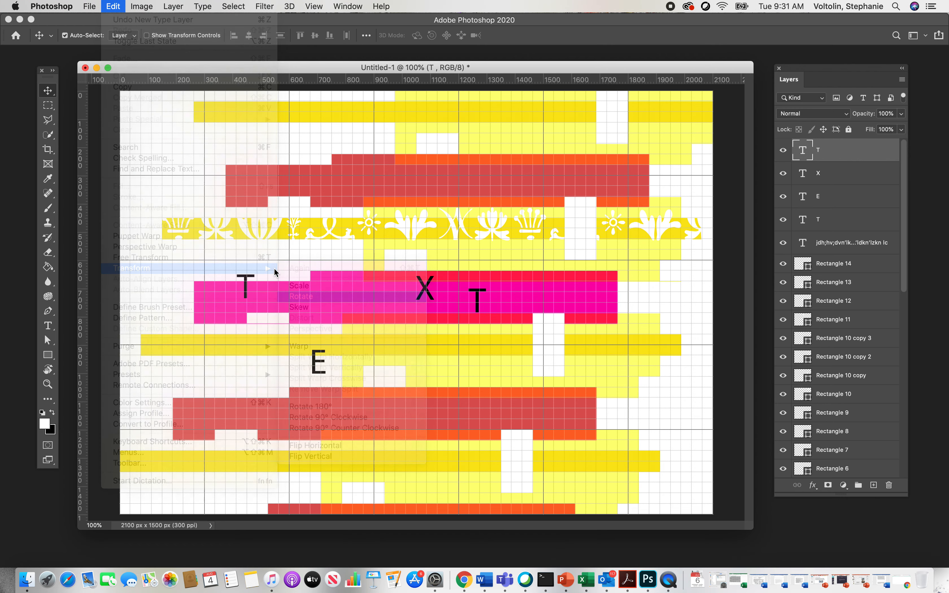
left_click_drag(487, 282, 474, 280)
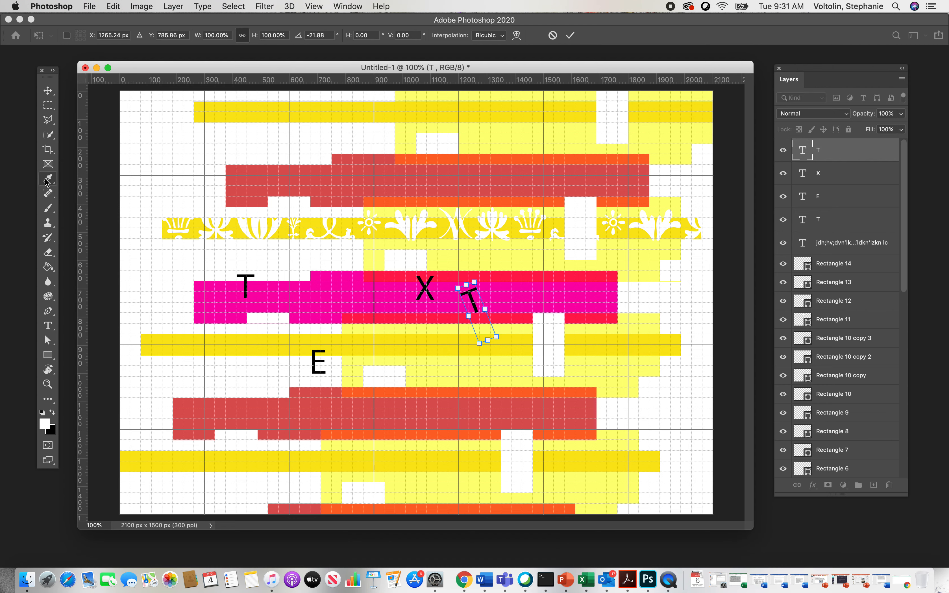
key("Return")
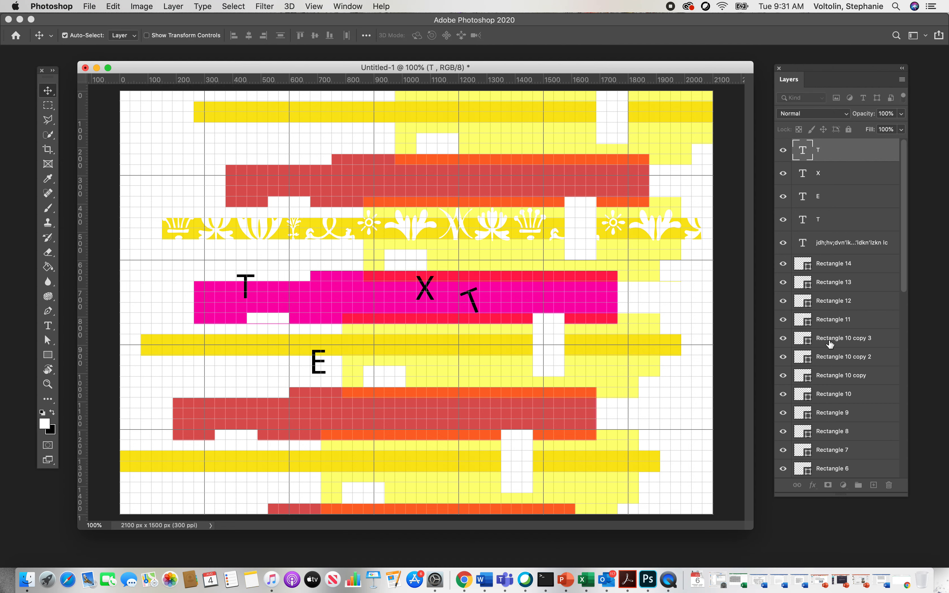
Rotate the X text layer about 15° clockwise.
left_click(818, 174)
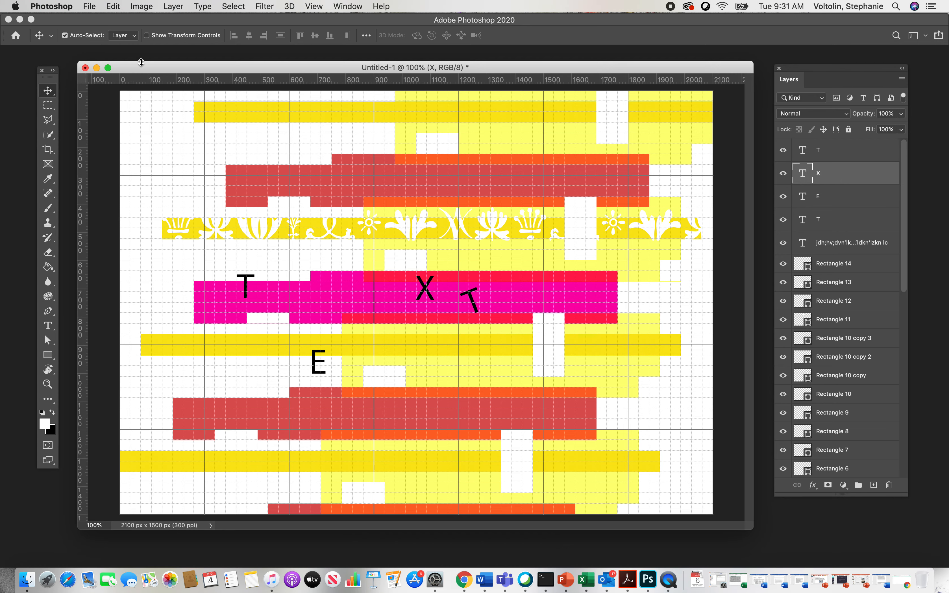
left_click(113, 6)
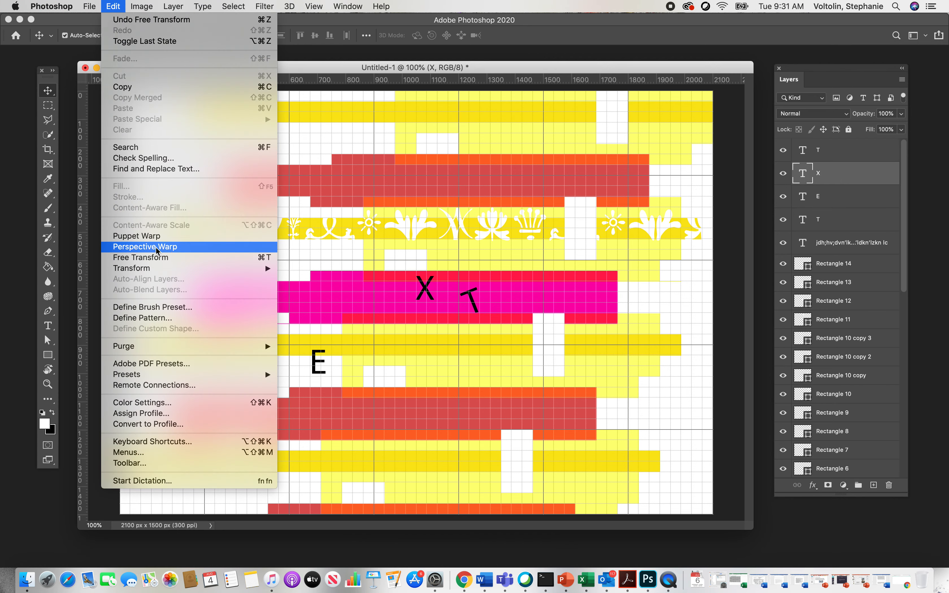
mouse_move(256, 271)
left_click(302, 297)
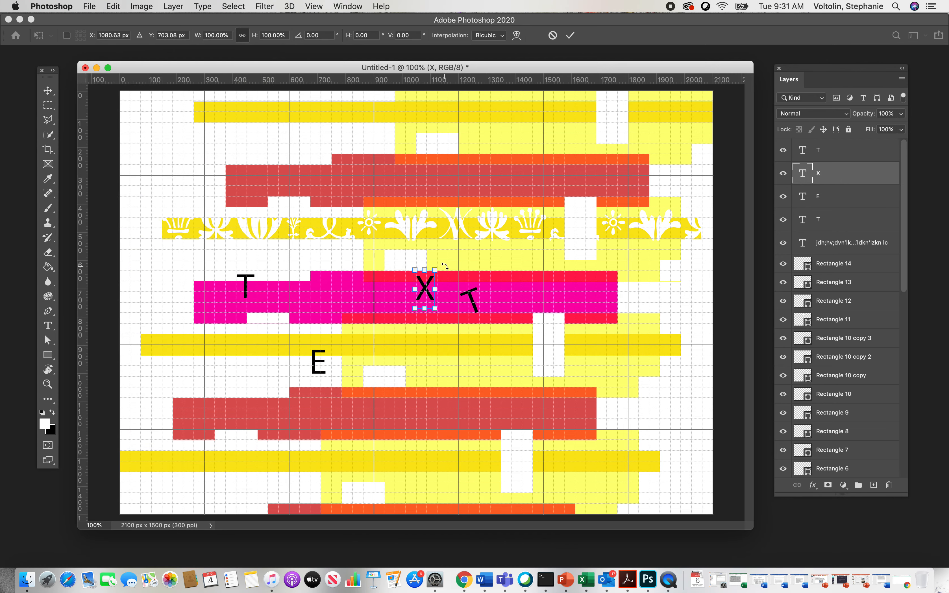
left_click_drag(438, 266, 444, 270)
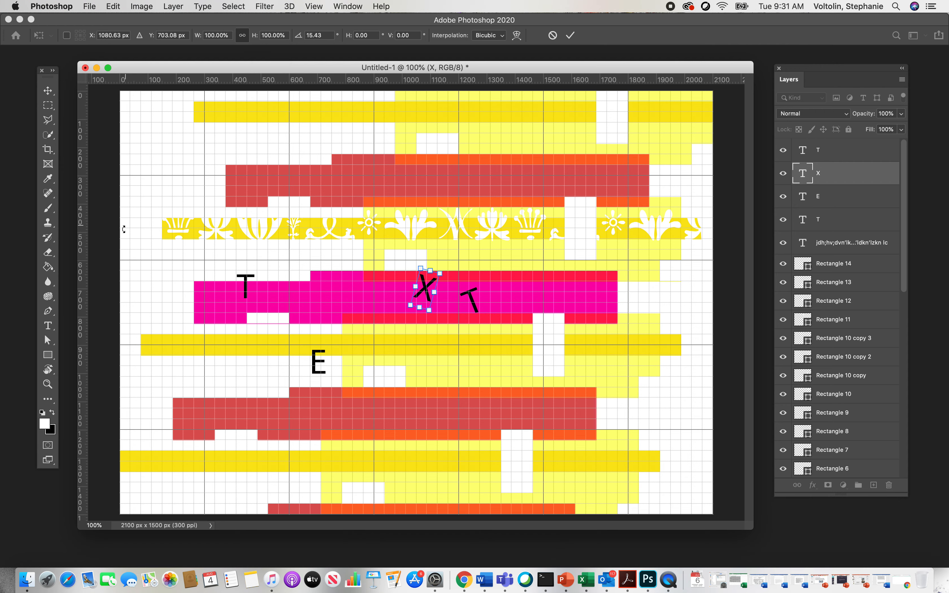
Enlarge the X to 60 pt and move it down and right against the tilted T on the magenta bar.
left_click(55, 327)
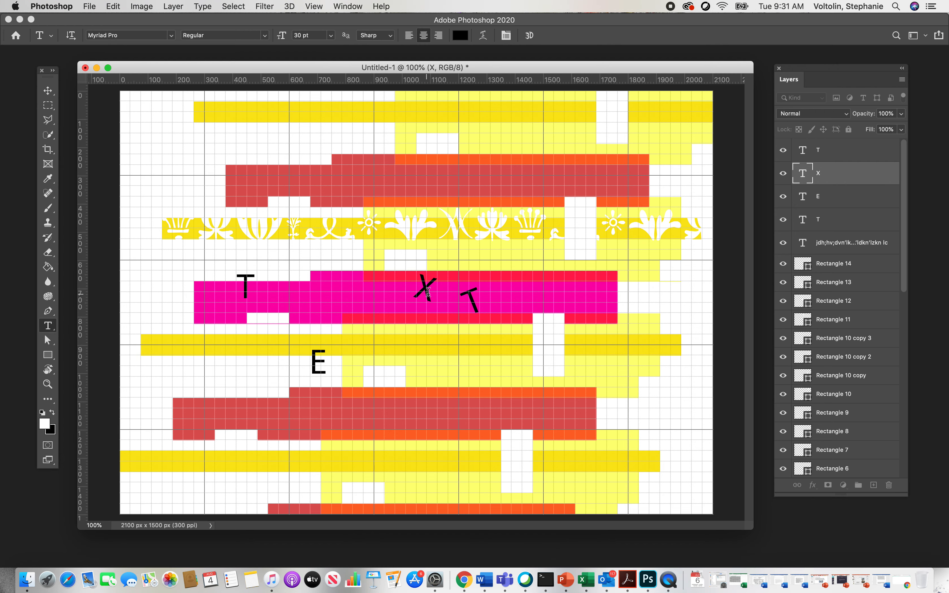
left_click_drag(434, 290, 408, 290)
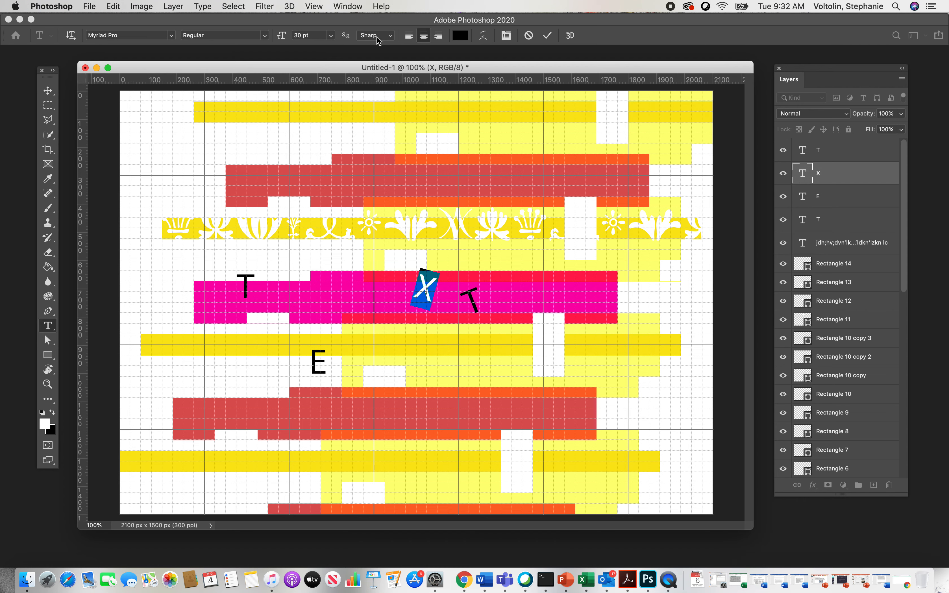
left_click(332, 36)
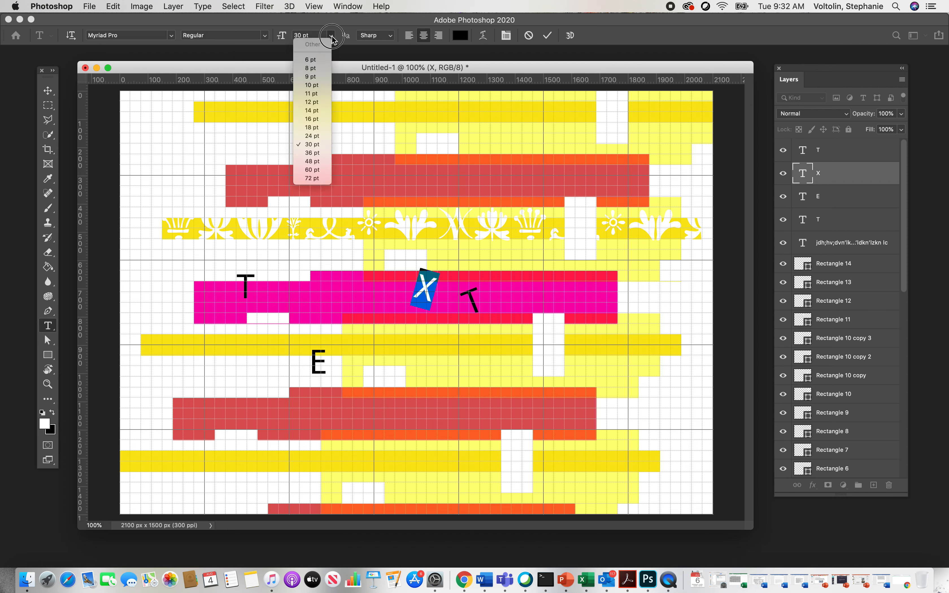
left_click(315, 169)
left_click(48, 90)
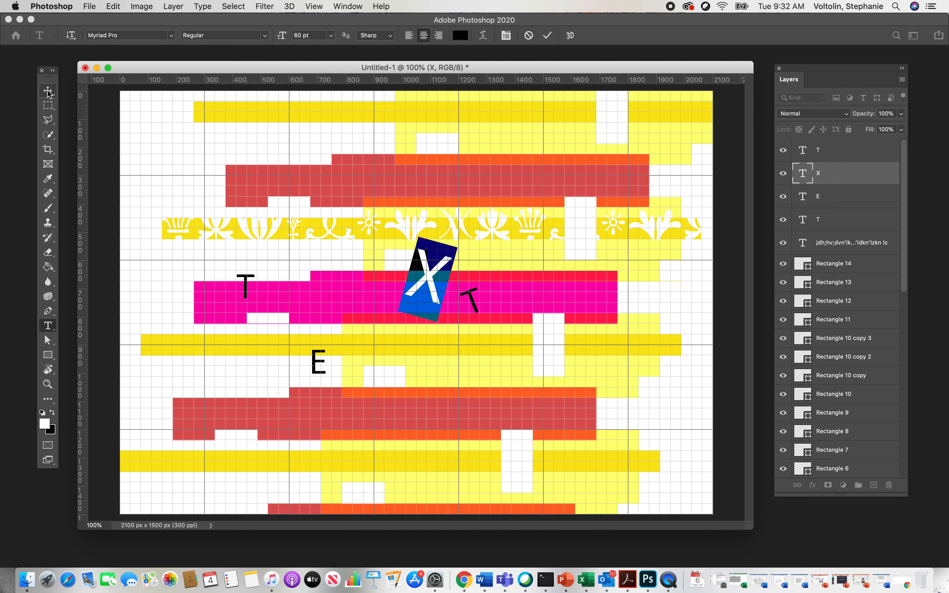
left_click_drag(441, 289, 451, 301)
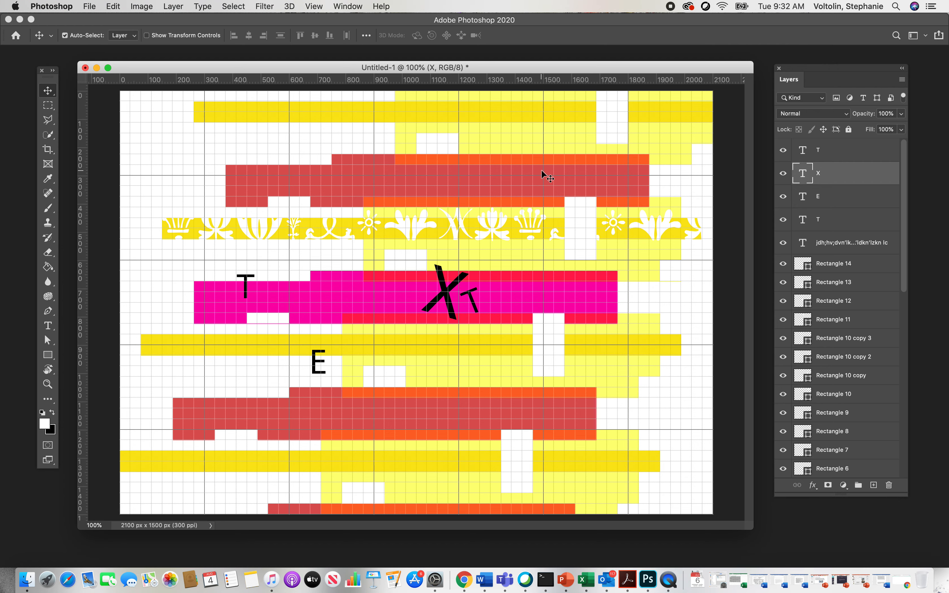
Move the E beside the X's upper left and the first T to just above the magenta bar.
left_click(821, 198)
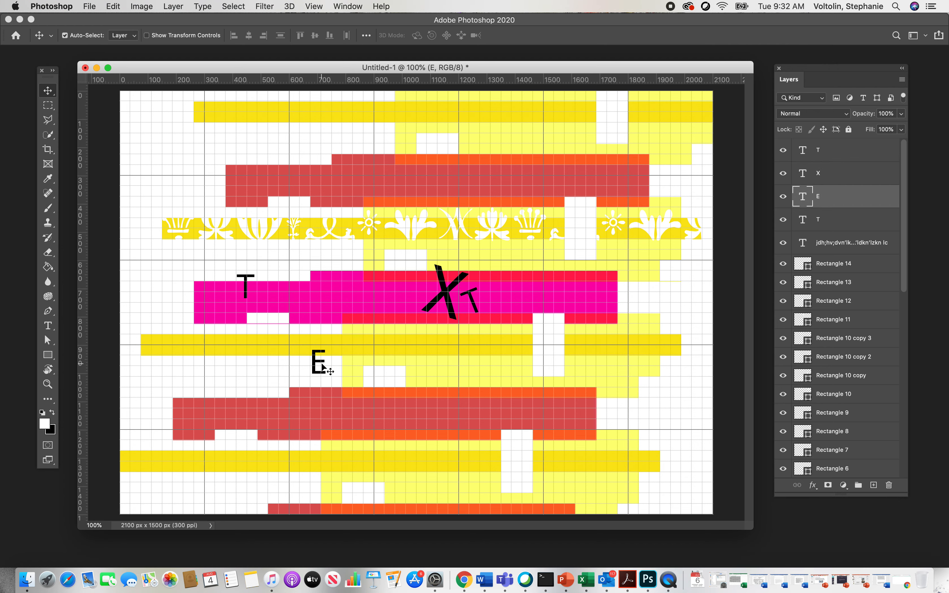
left_click_drag(322, 367, 426, 287)
left_click(819, 152)
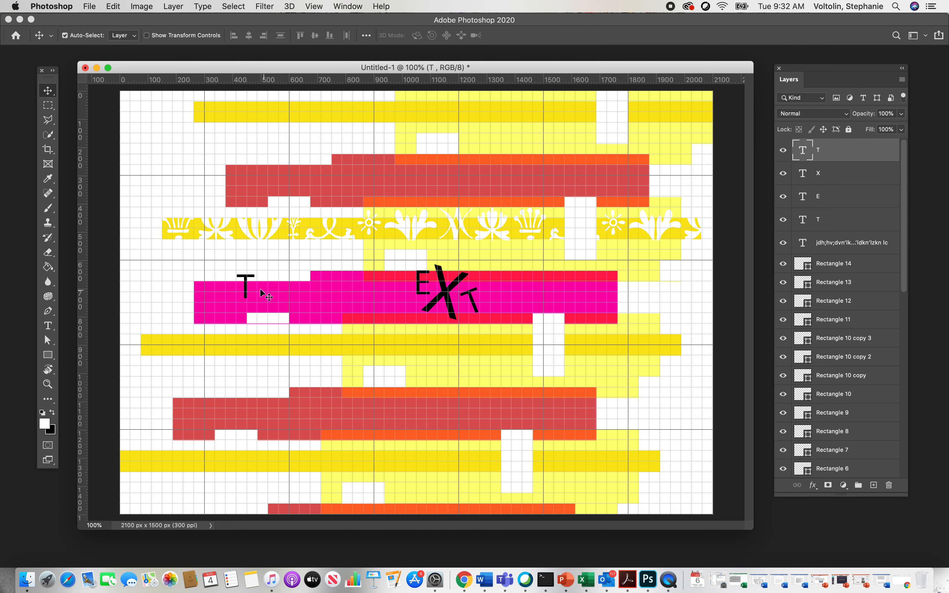
left_click_drag(250, 288, 380, 266)
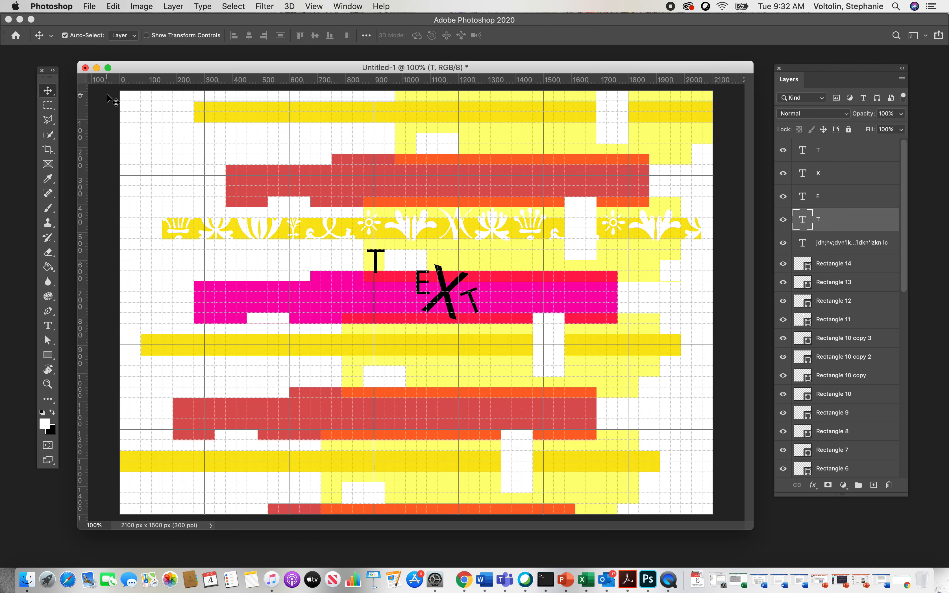
Rotate the first T about 23° clockwise, apply the transform and move it close to the upper left of the E.
left_click(113, 7)
mouse_move(181, 269)
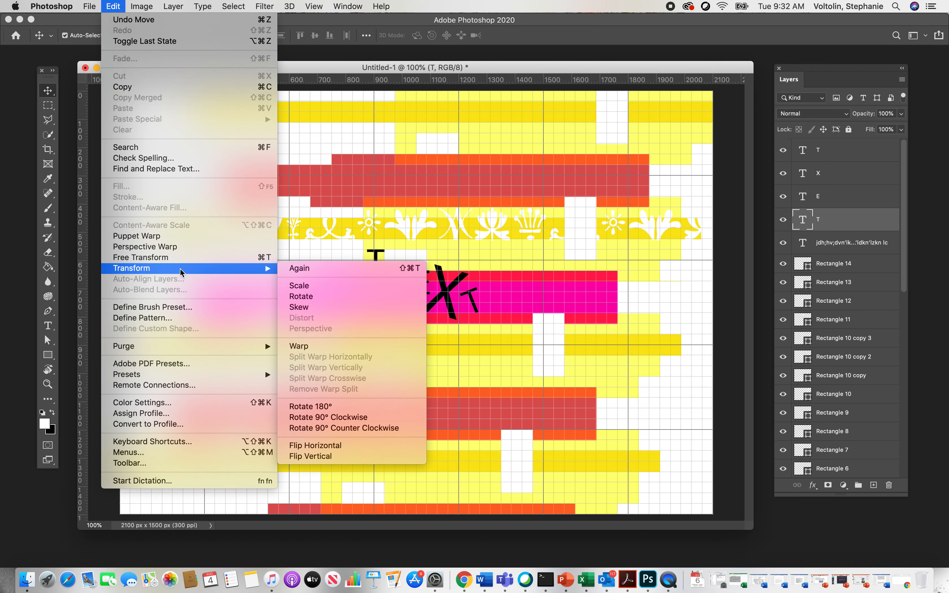
left_click(302, 296)
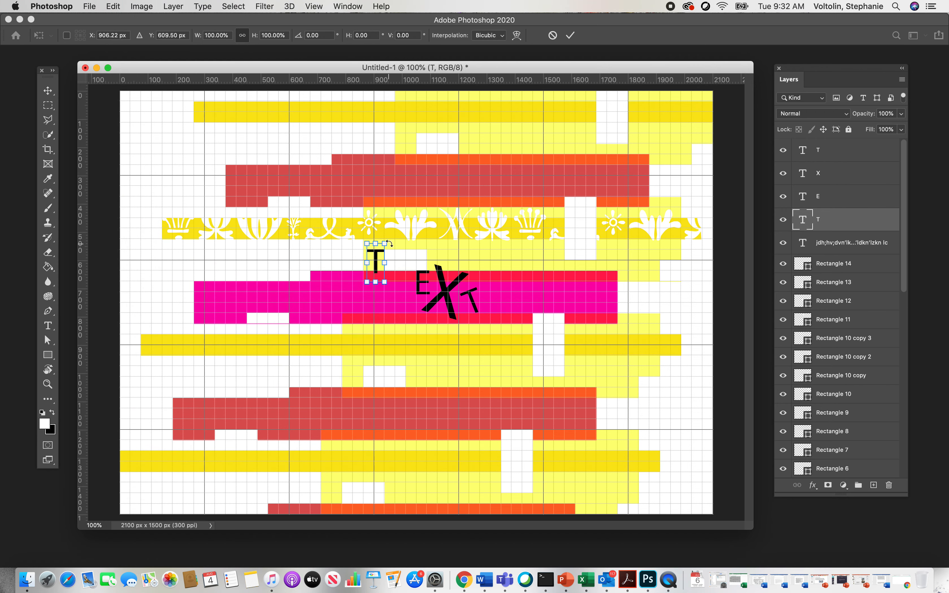
left_click_drag(388, 241, 394, 249)
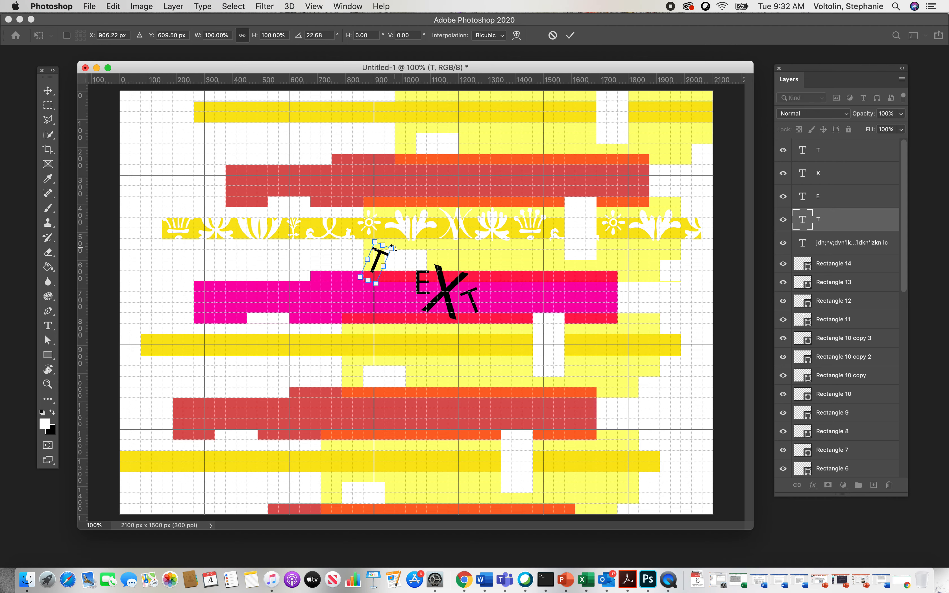
left_click(48, 90)
left_click_drag(379, 262, 401, 272)
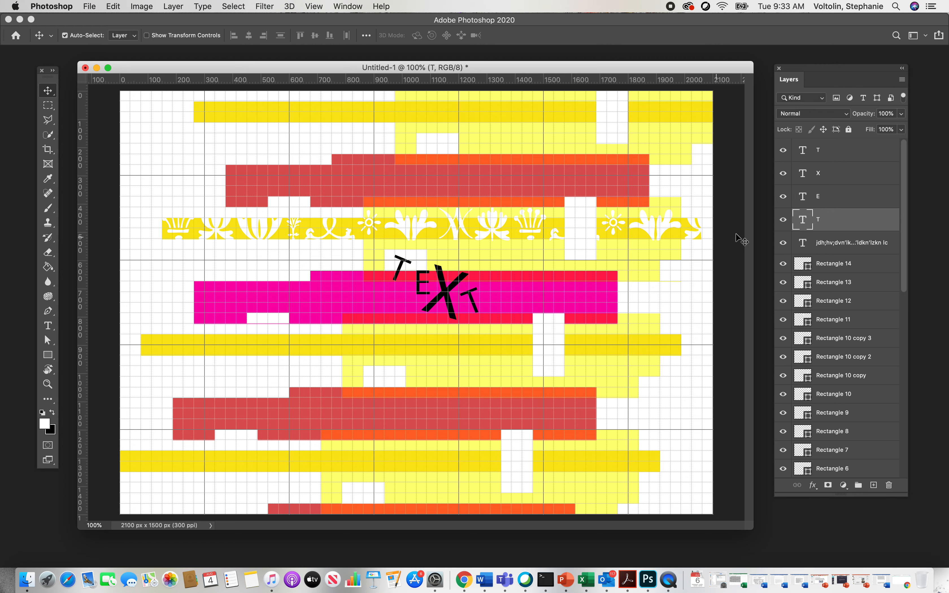
Select the four letter layers T, X, E and T together and link them.
left_click(823, 173)
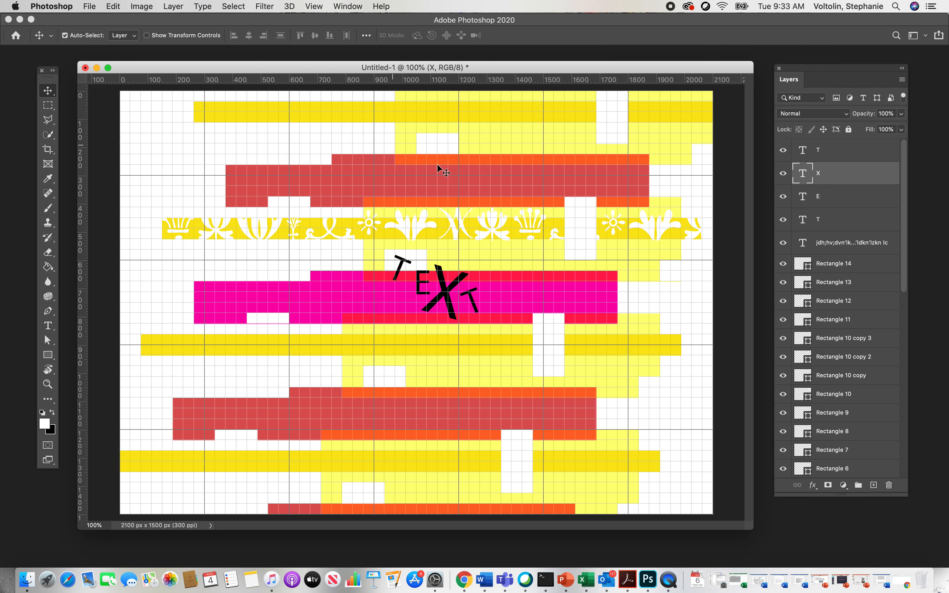
left_click(812, 151)
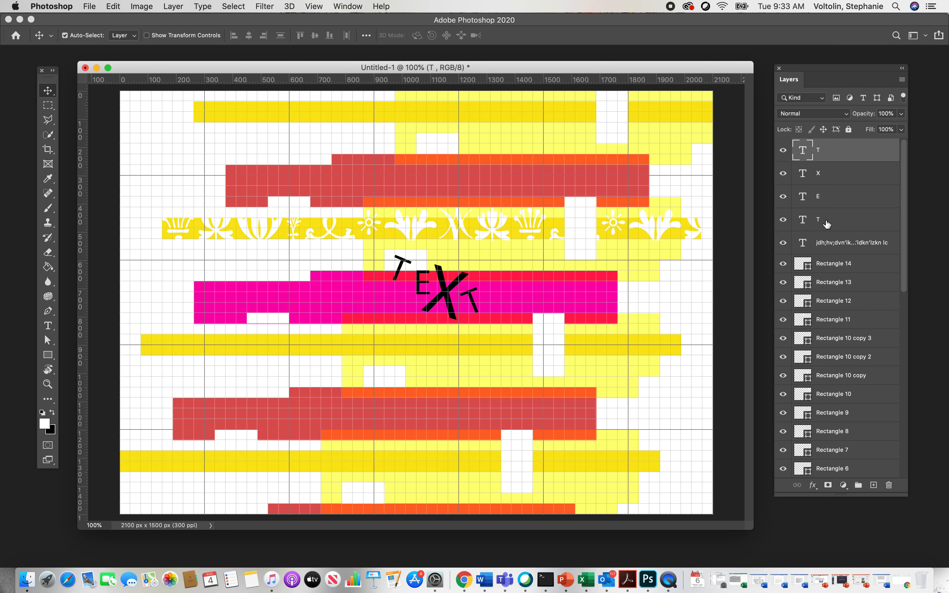
left_click(827, 224, "shift")
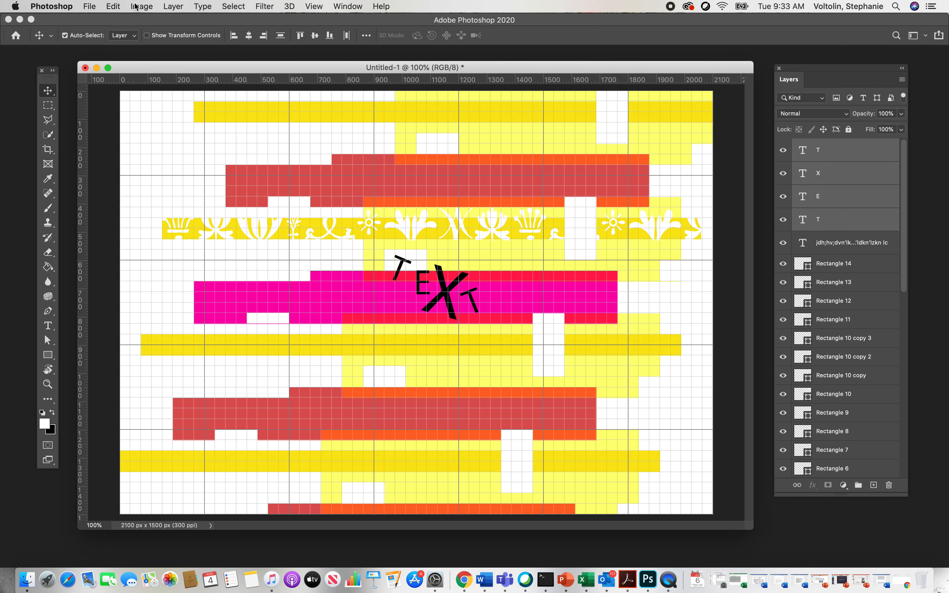
left_click(173, 6)
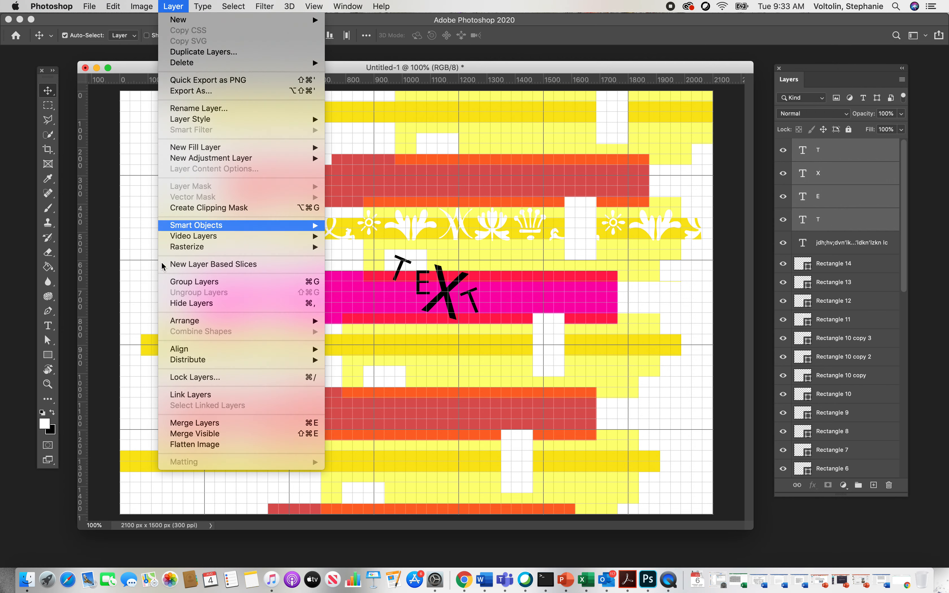
left_click(189, 395)
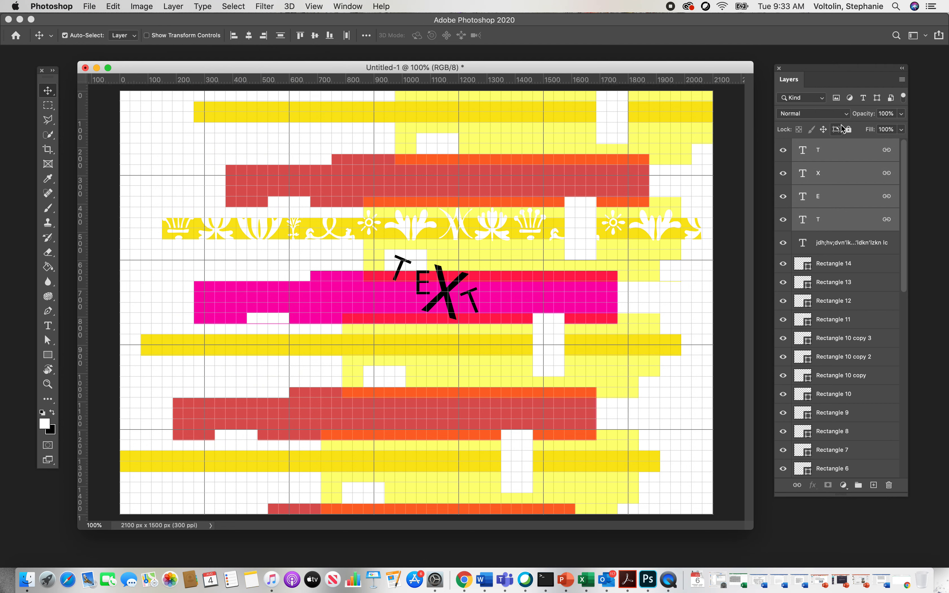
Set the linked letters' blend mode to Divide and move the word right and slightly down on the magenta bar.
left_click(843, 114)
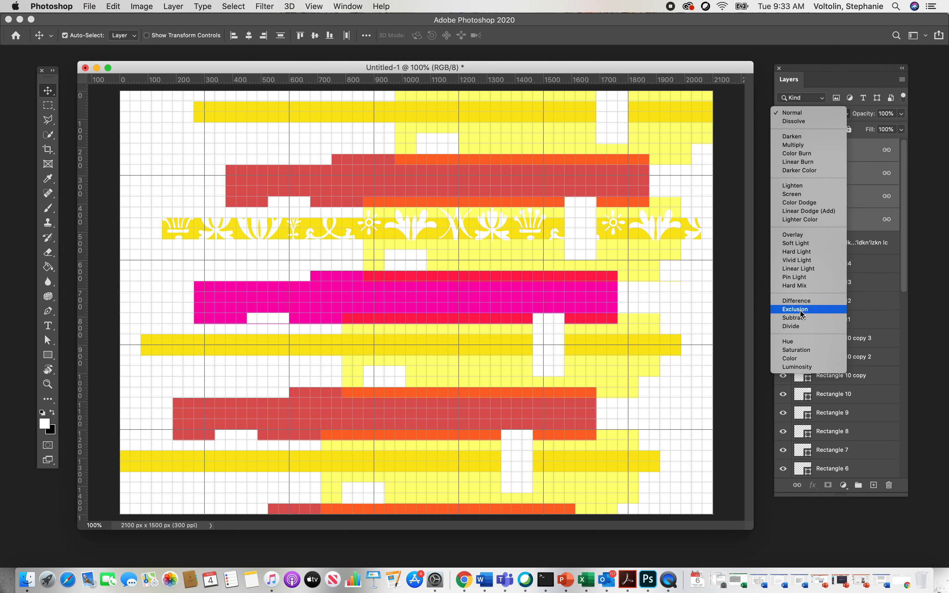
left_click(800, 326)
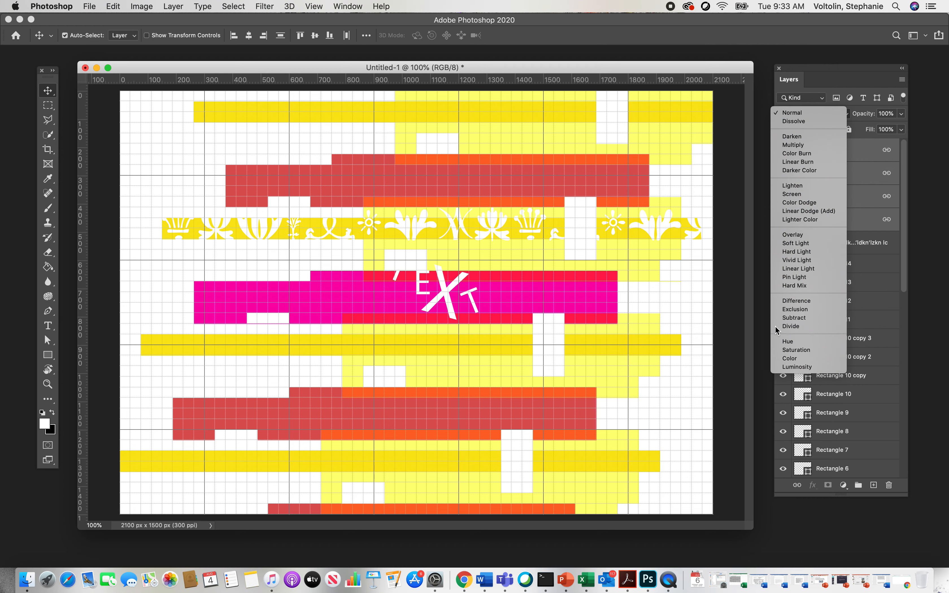
left_click_drag(444, 297, 489, 308)
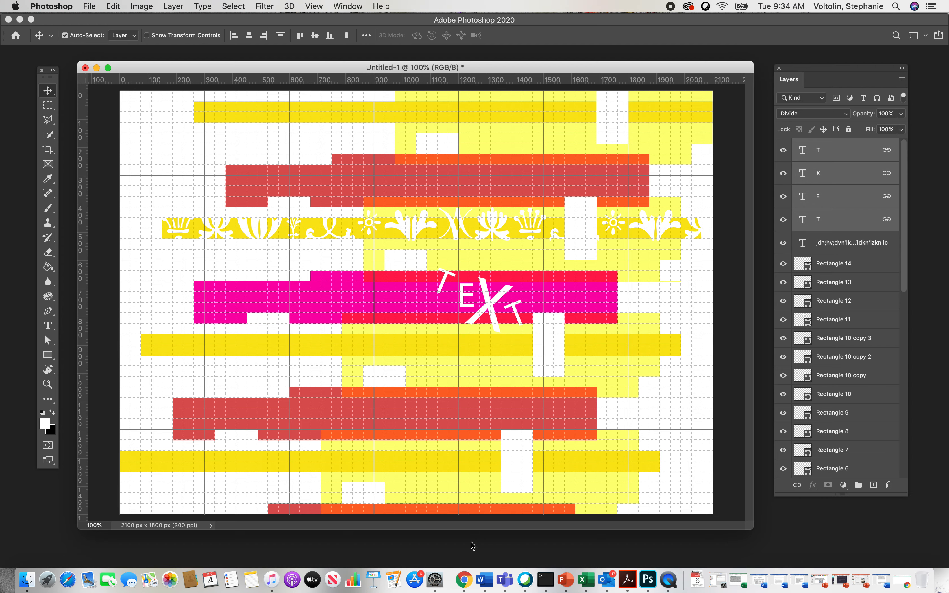
Switch to Chrome, search for "1001 free fonts" in a new tab and open the 1001freefonts.com site.
left_click(465, 584)
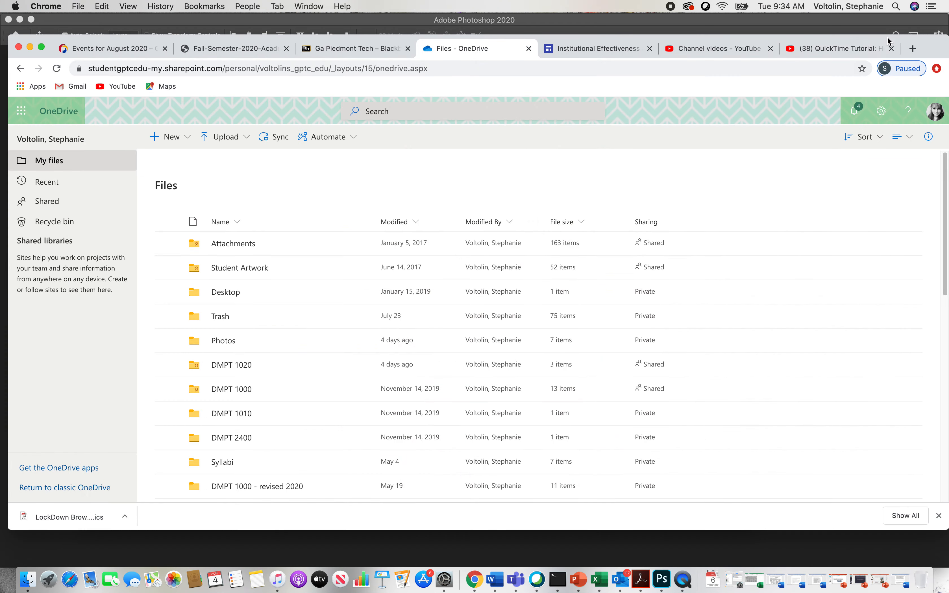
left_click(914, 49)
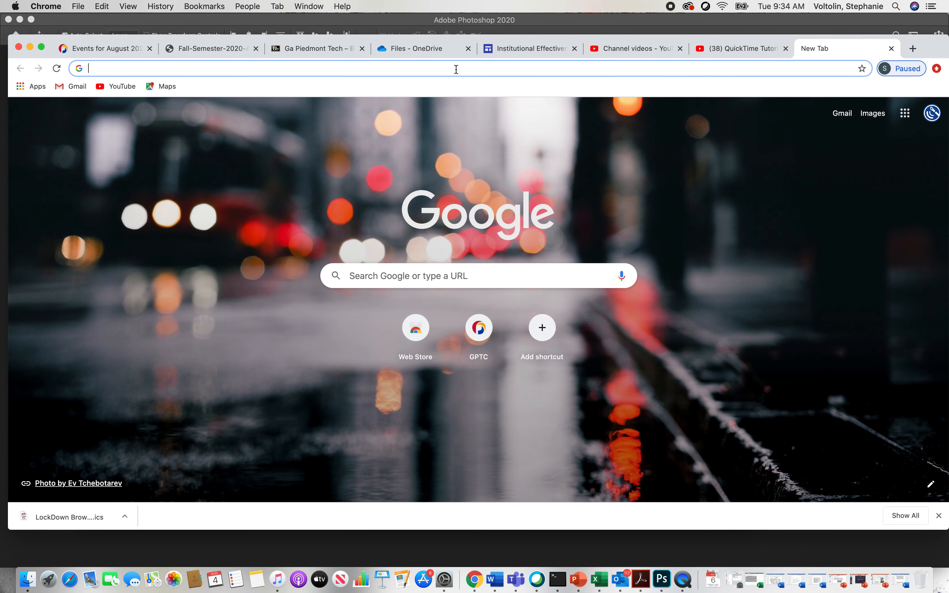
left_click(457, 69)
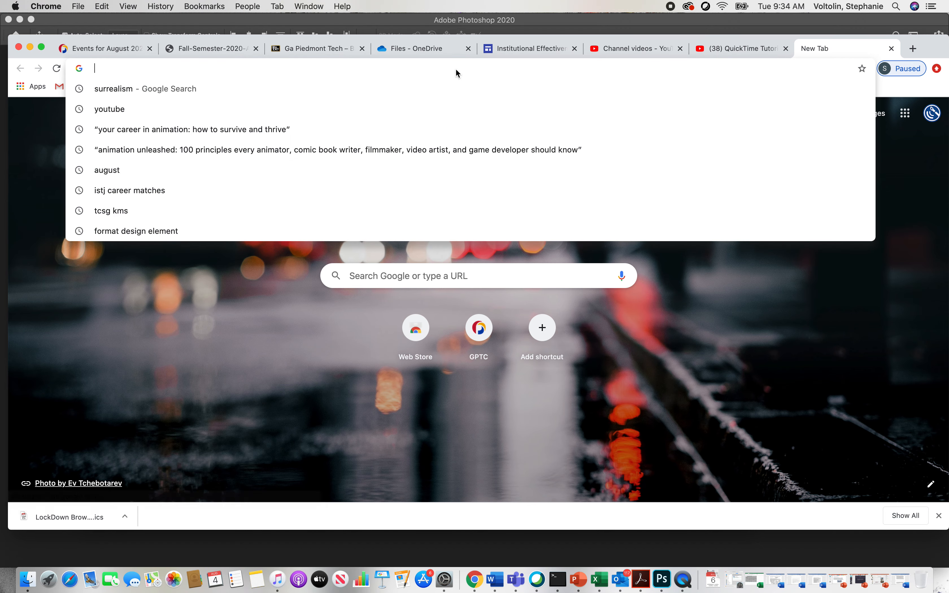
type("1001 fre")
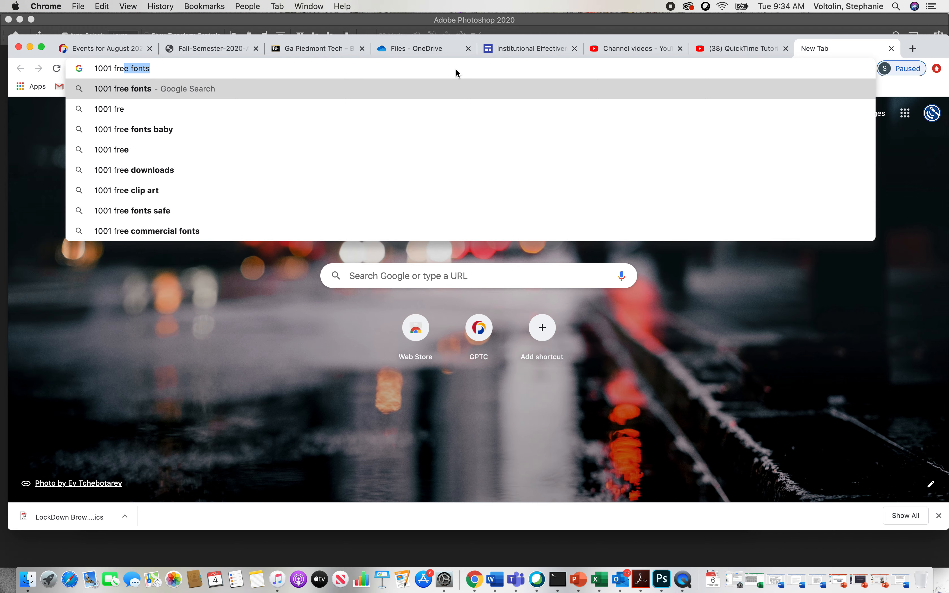
type("e fonts")
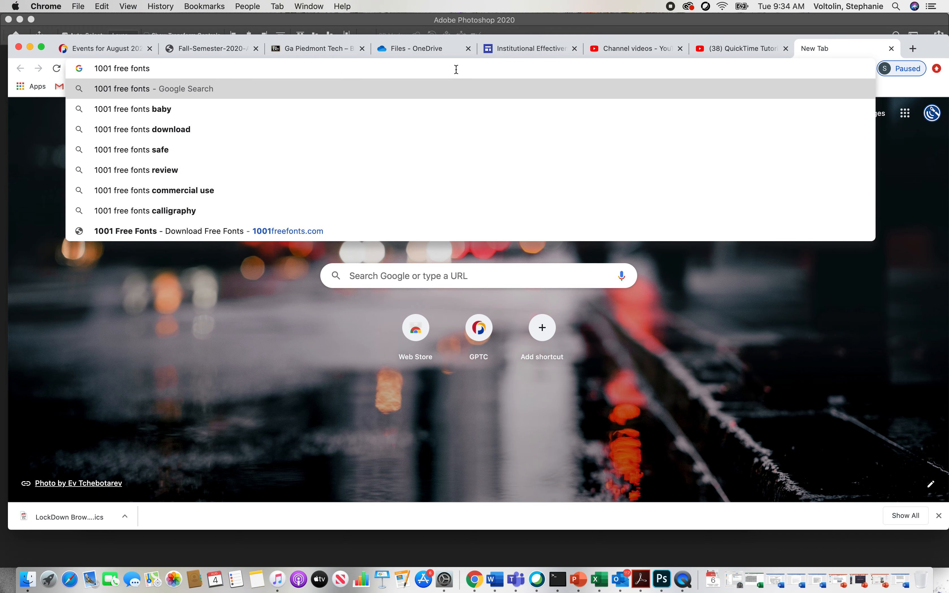
key("Return")
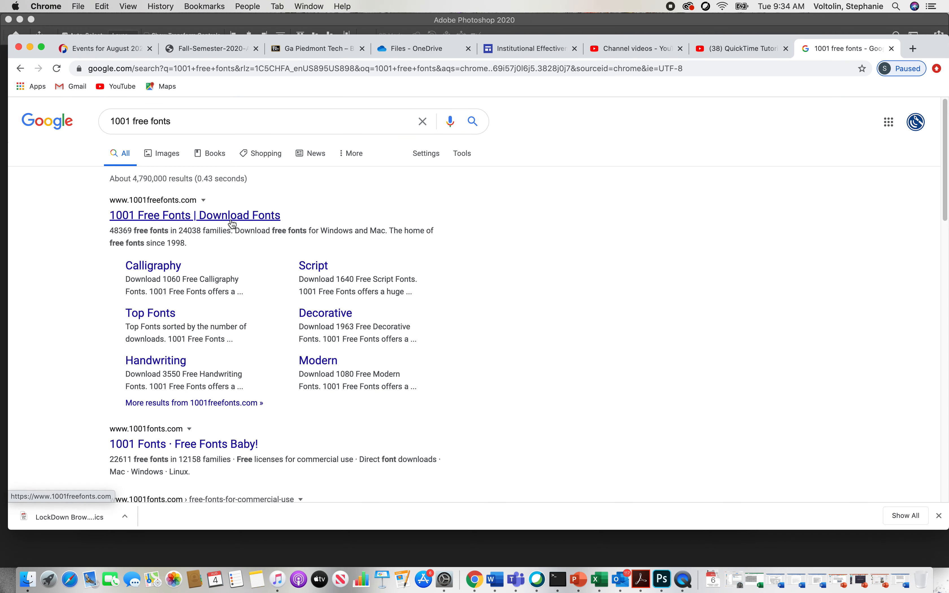
left_click(234, 217)
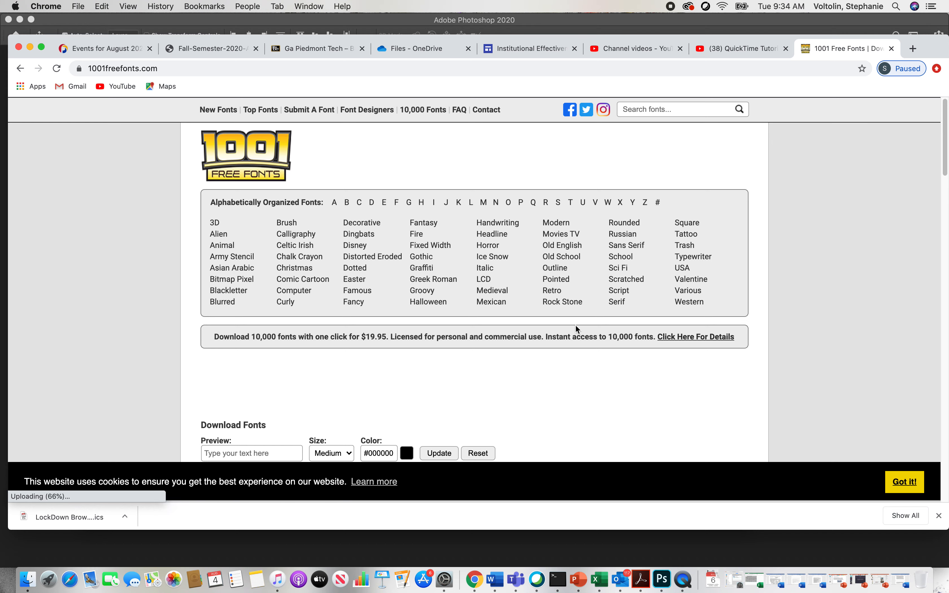
Look through the new fonts listed on the site's home page and open page 4 of the list.
left_click_drag(944, 147, 944, 187)
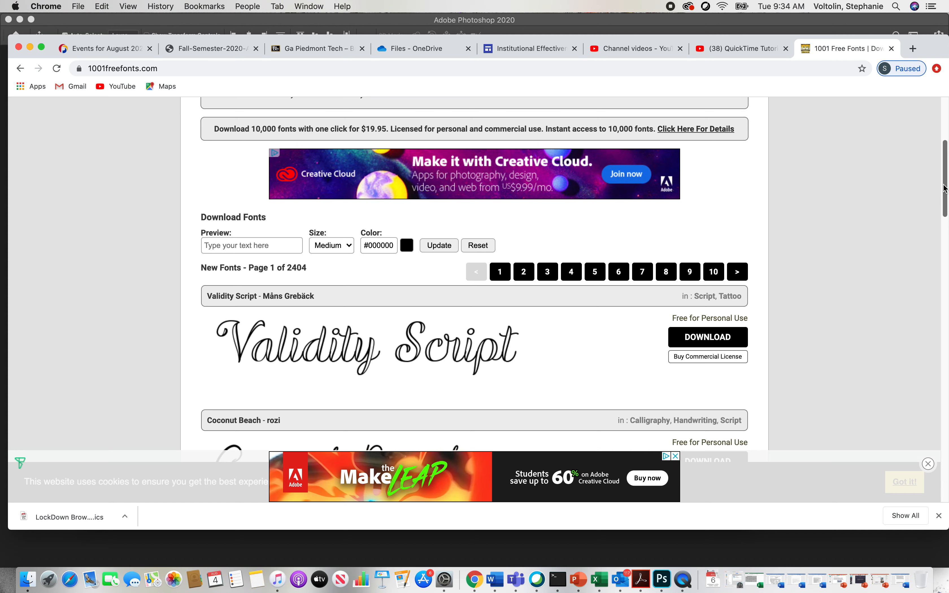
mouse_move(944, 187)
left_mouse_down()
mouse_move(928, 332)
mouse_move(933, 448)
mouse_move(915, 433)
left_mouse_up()
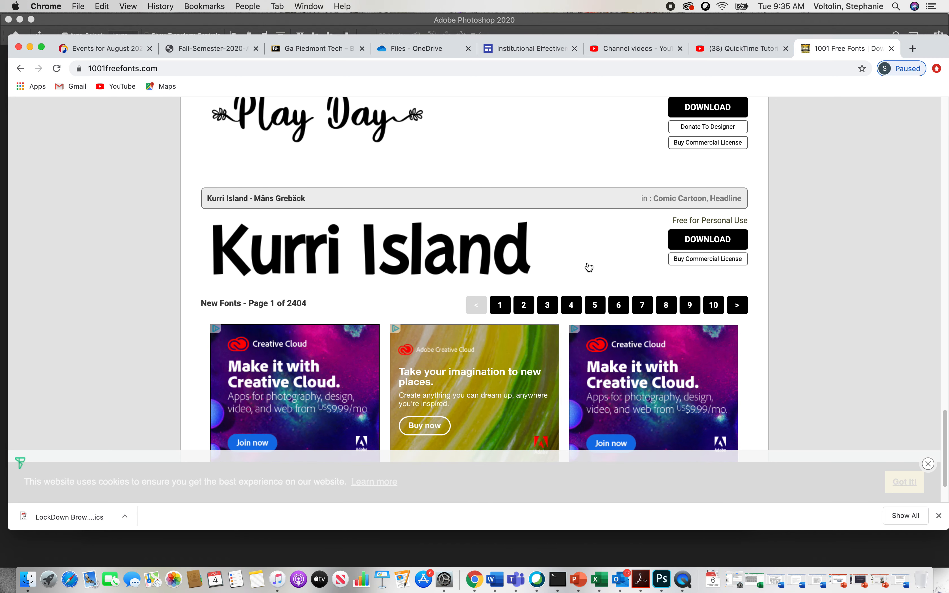
left_click(572, 306)
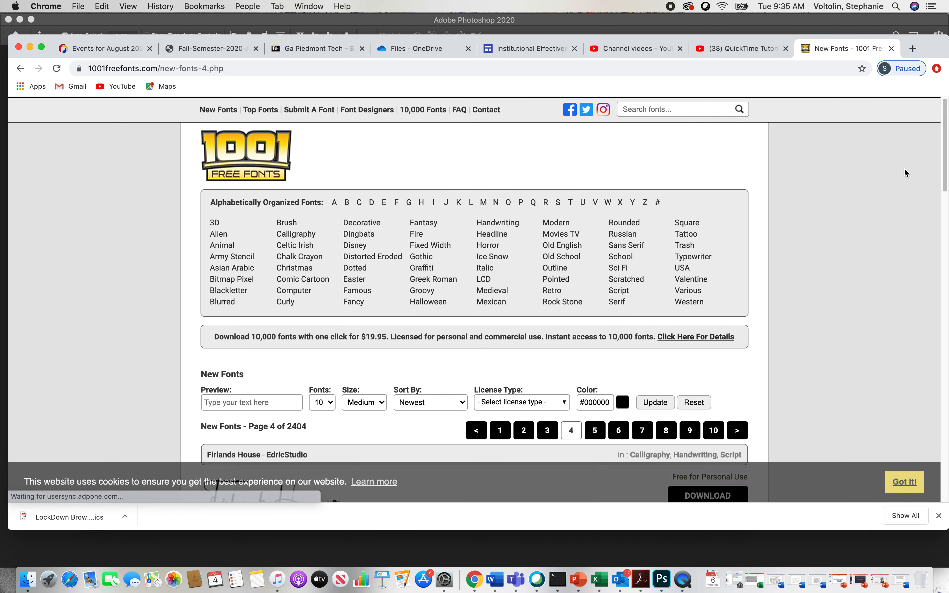
mouse_move(945, 118)
left_mouse_down()
mouse_move(933, 410)
mouse_move(926, 155)
mouse_move(933, 118)
left_mouse_up()
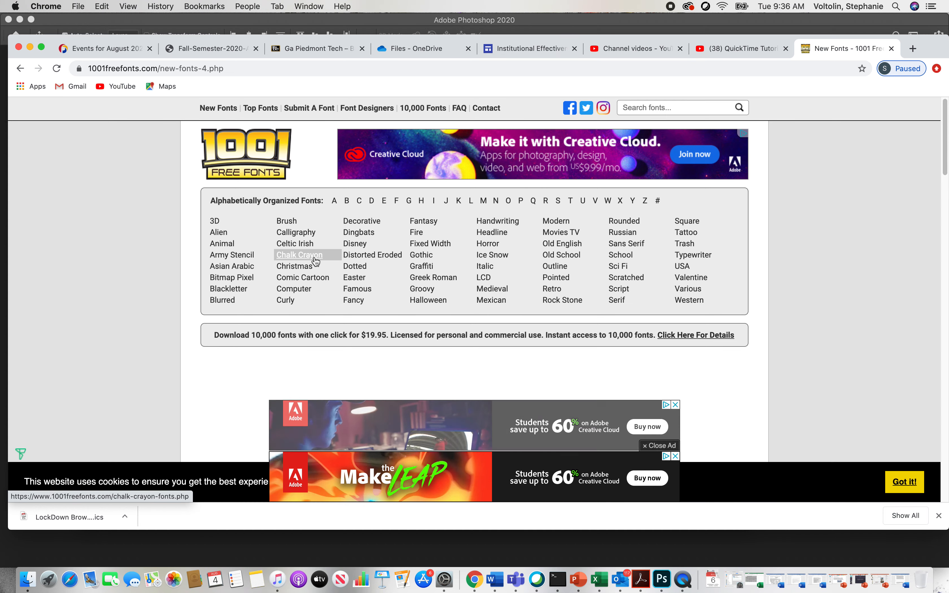
Browse the Christmas fonts category down to the Christmas Snow font, and switch back to Photoshop.
left_click(307, 270)
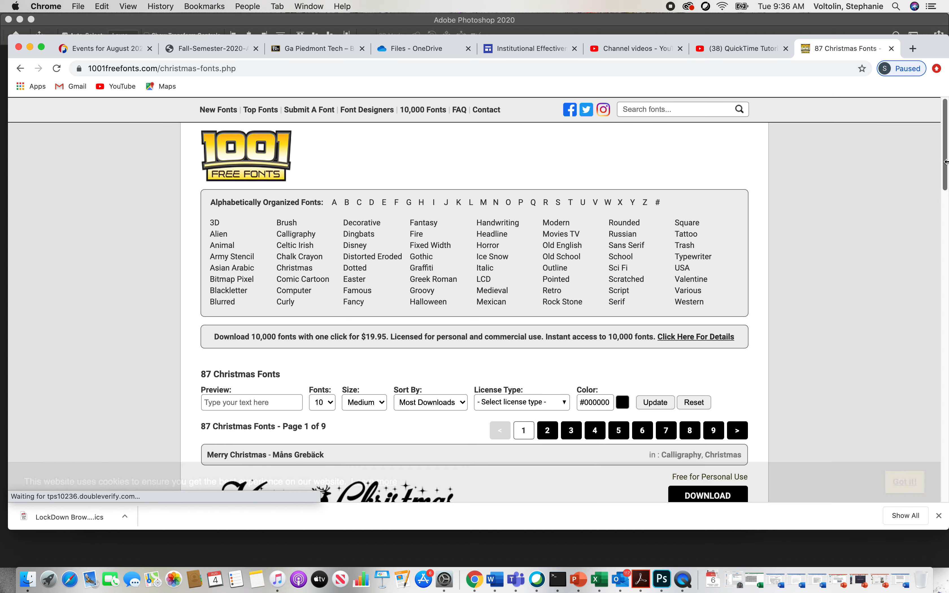
left_click_drag(945, 142, 947, 228)
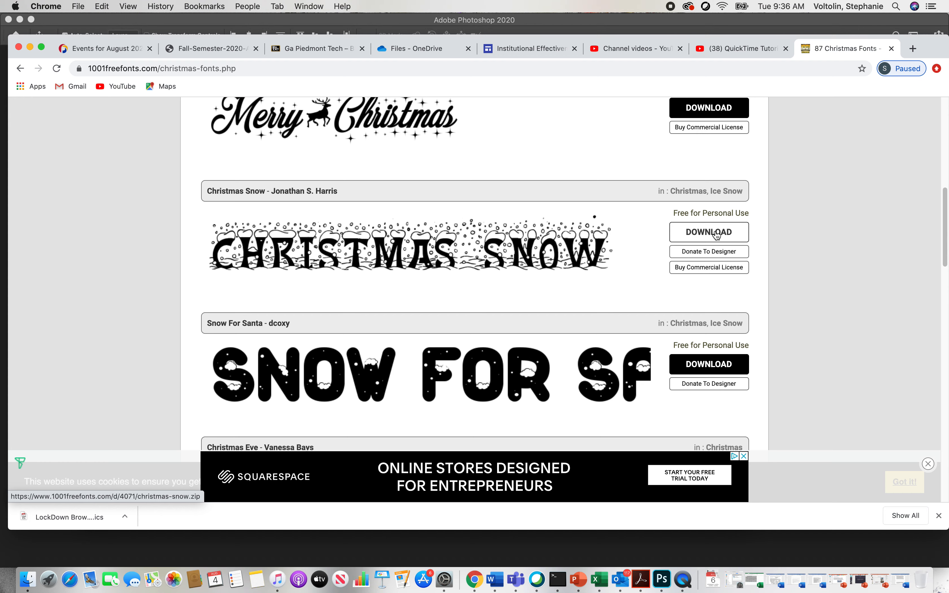
left_click(626, 23)
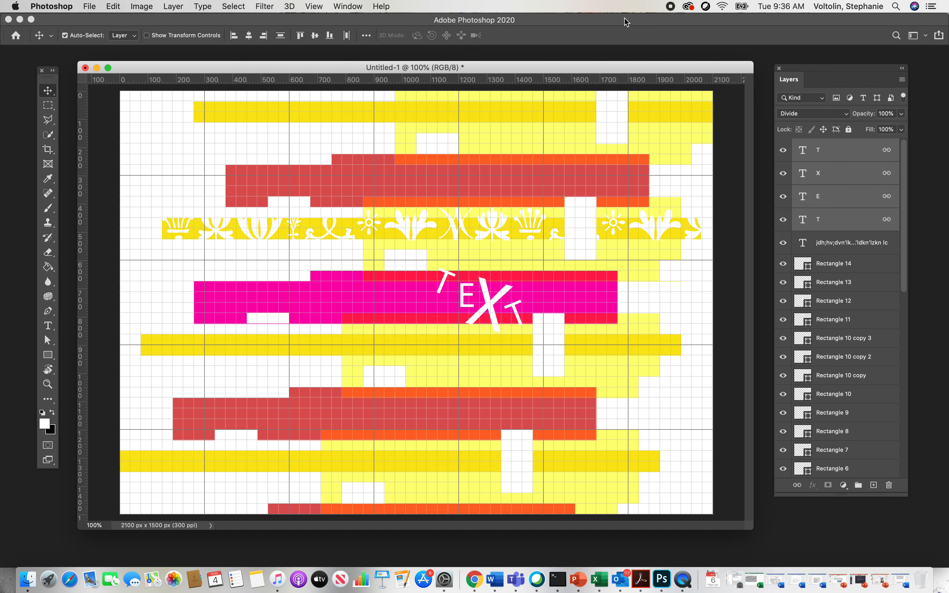